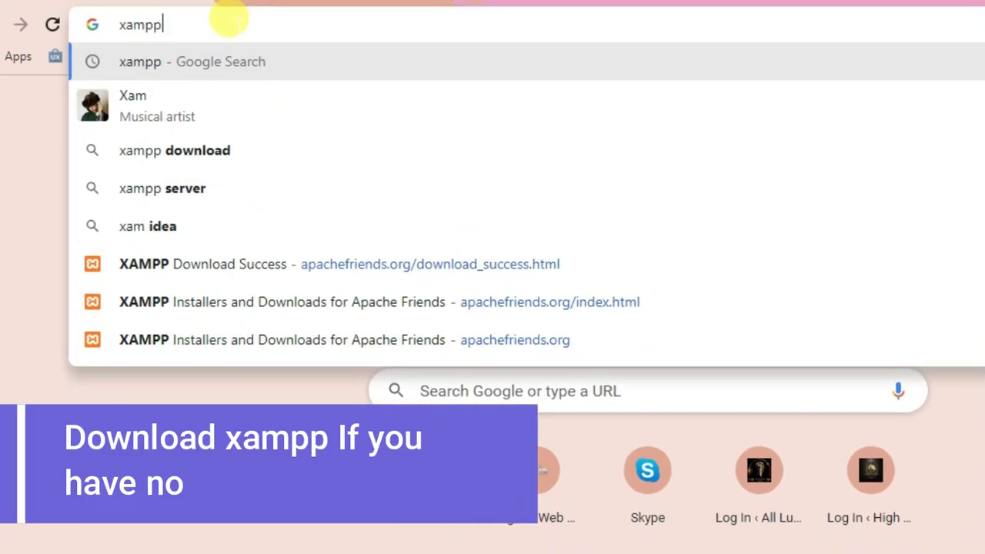
- Search Google for xampp and open the official apachefriends.org site
key(Return)
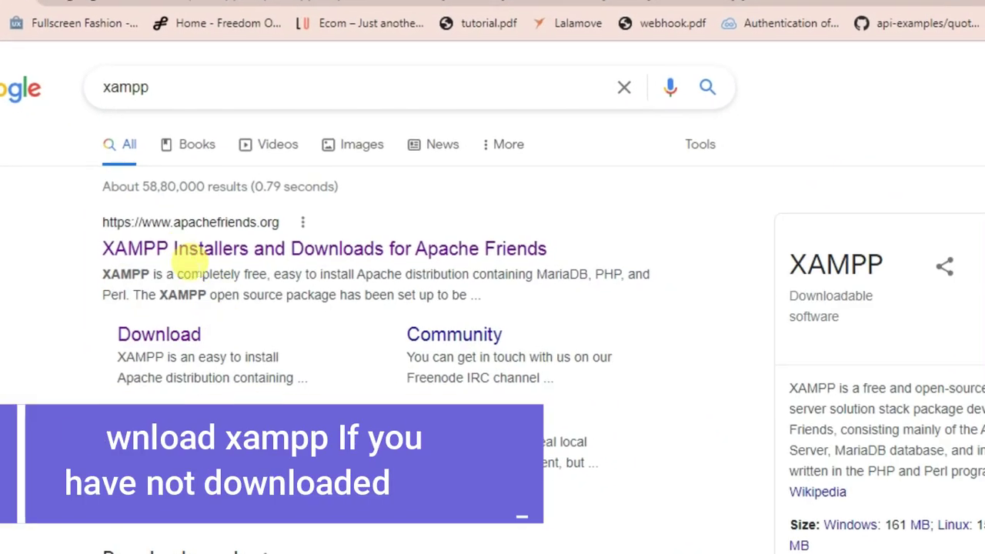
click(195, 259)
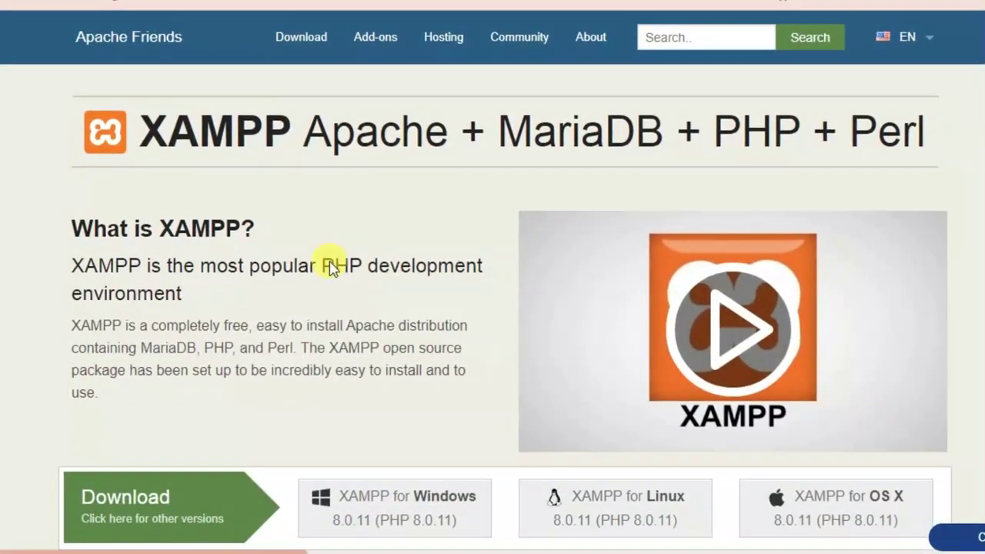
scroll(337, 273, down, 5)
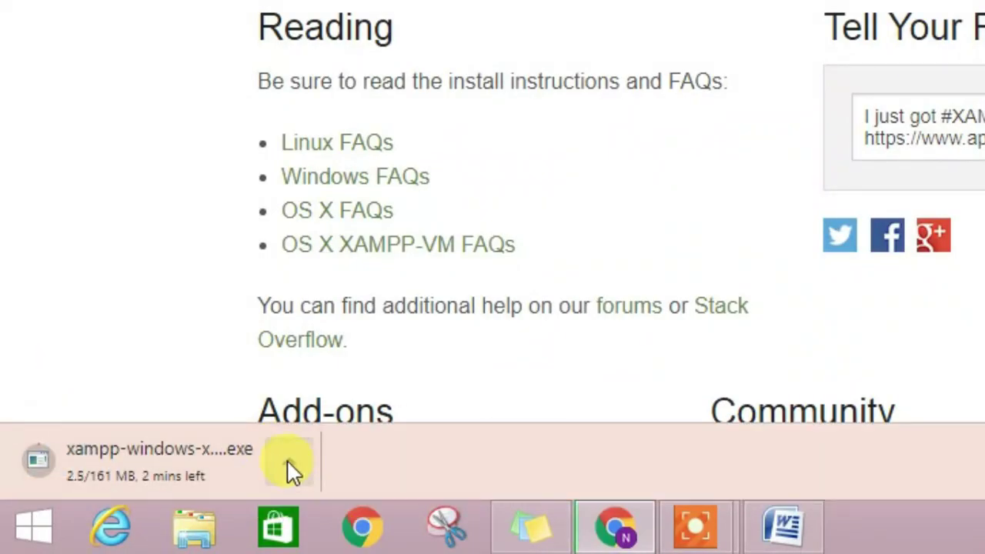
- Cancel the started XAMPP for Windows installer download
click(286, 459)
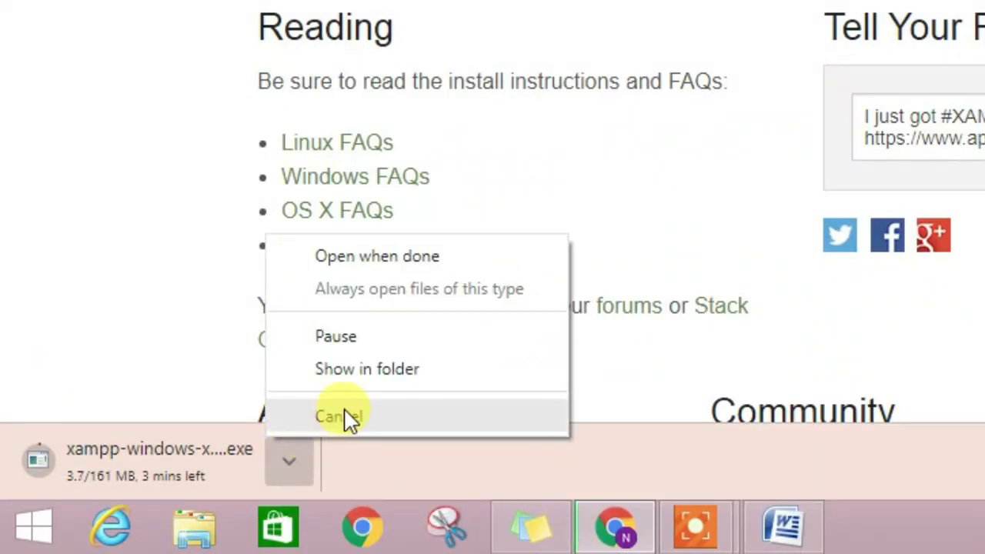
click(286, 462)
click(286, 459)
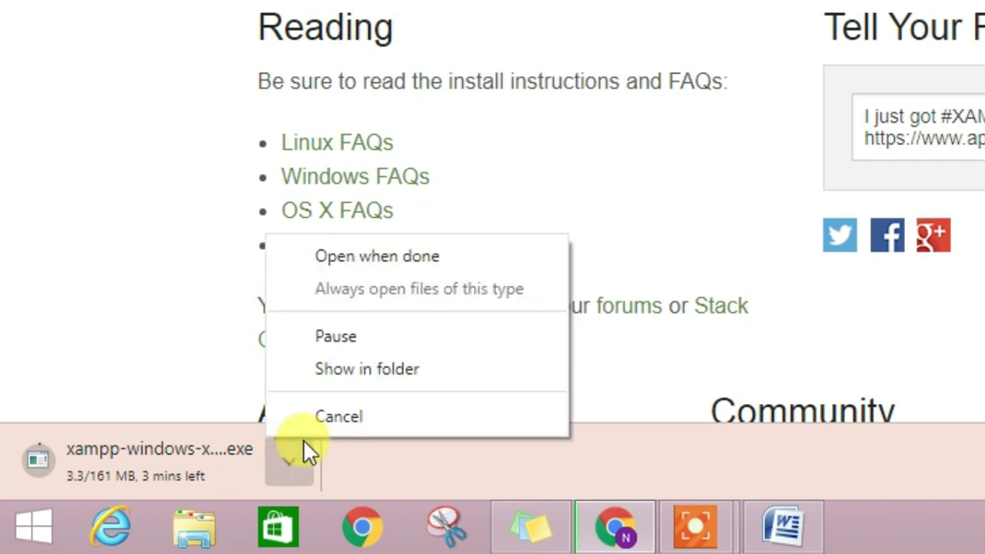
click(344, 412)
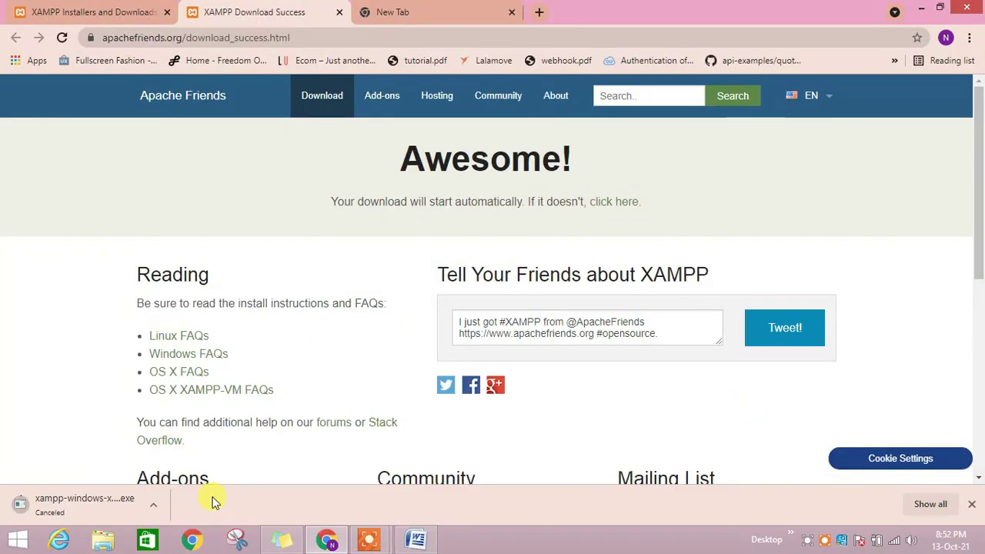
- Load the wordpress.org homepage in the new tab
click(453, 8)
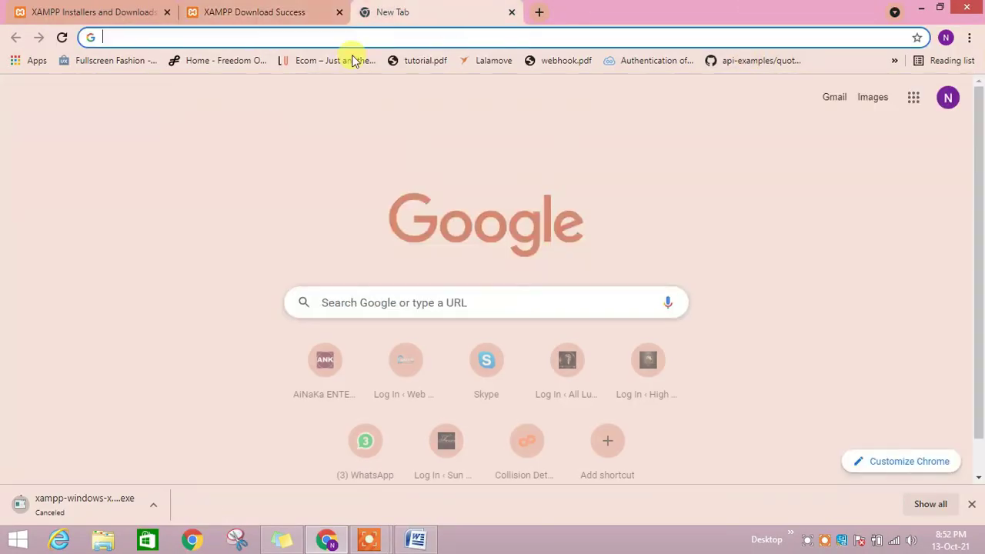
text(wor)
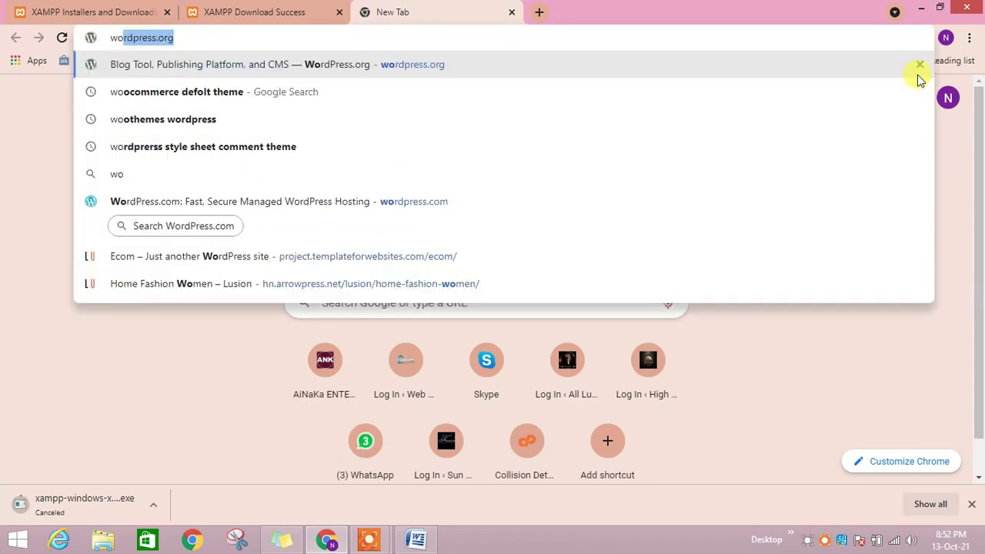
text(dpress.org)
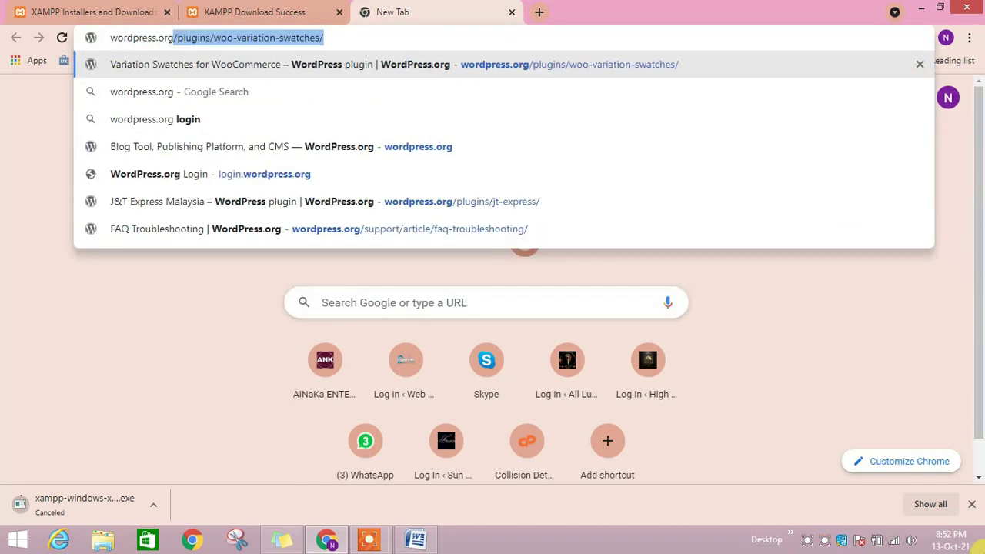
key(Escape)
key(Escape)
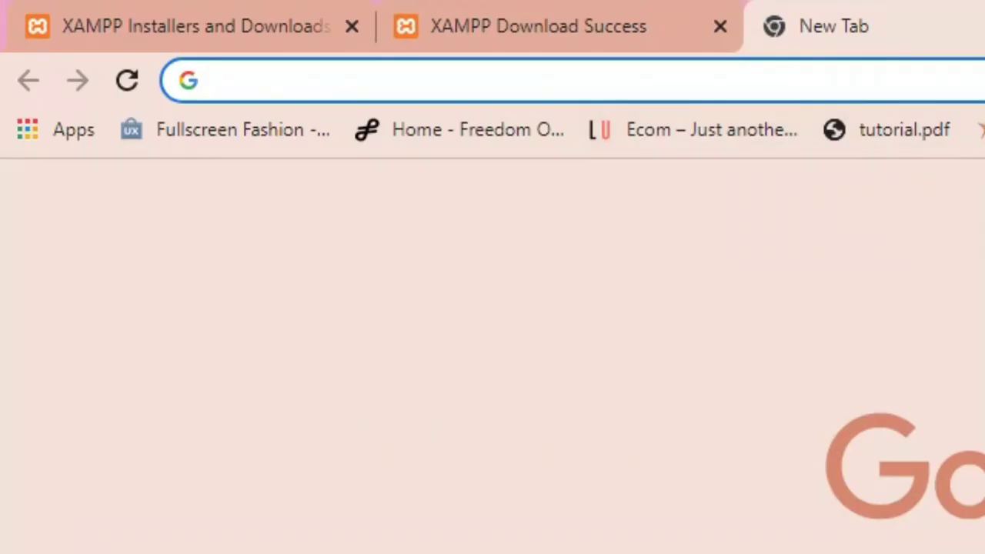
text(wo)
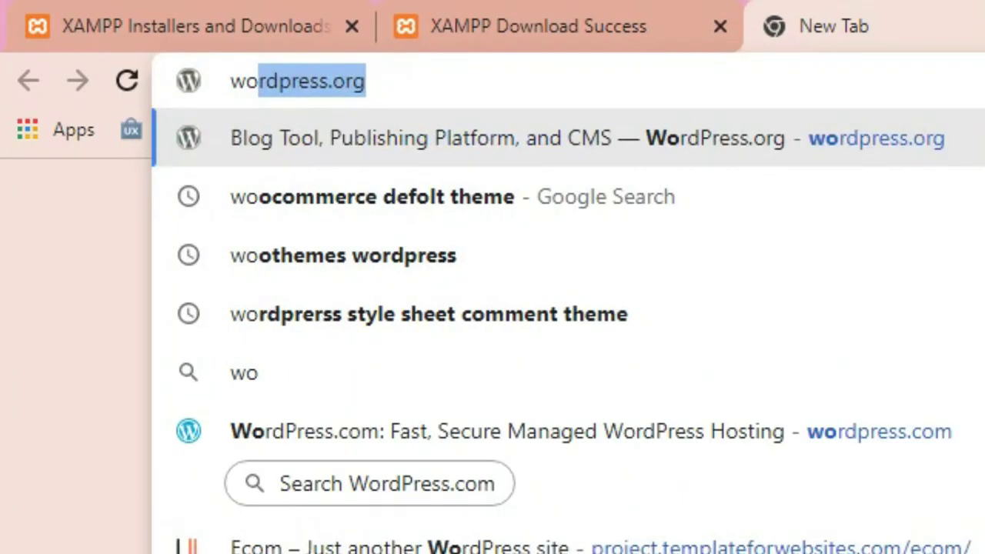
text(rdpress.org)
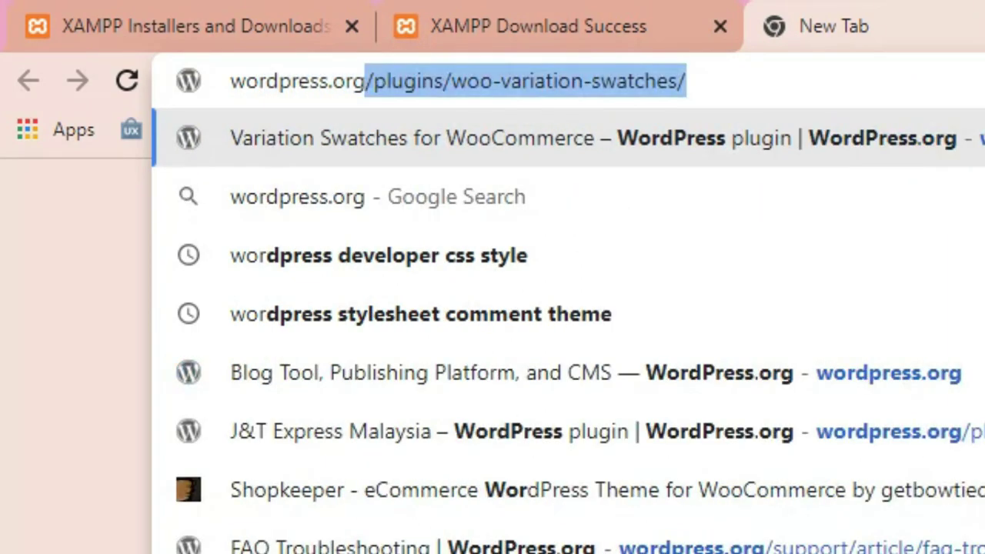
key(Delete)
key(Return)
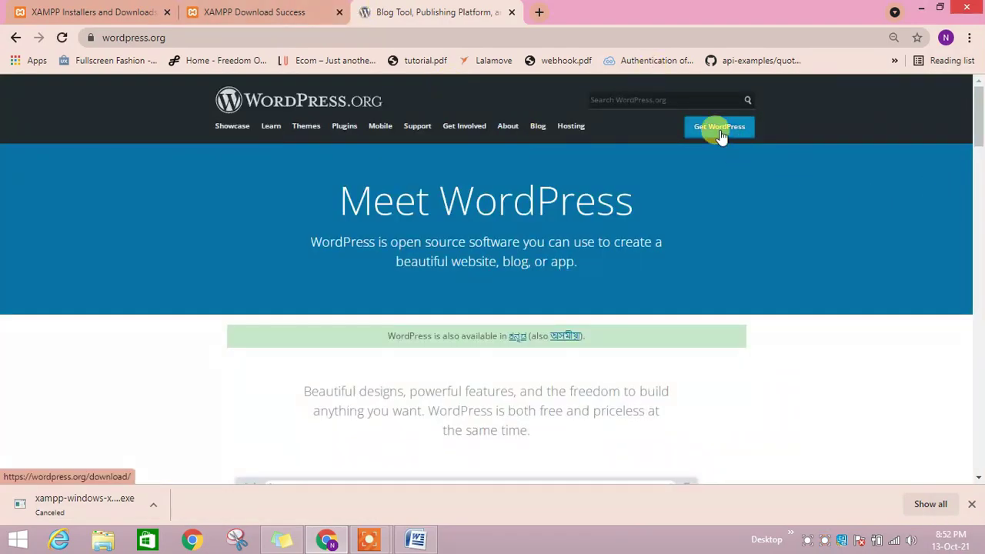
- Download the WordPress 5.8.1 zip from Get WordPress and close the thank-you popup
click(721, 133)
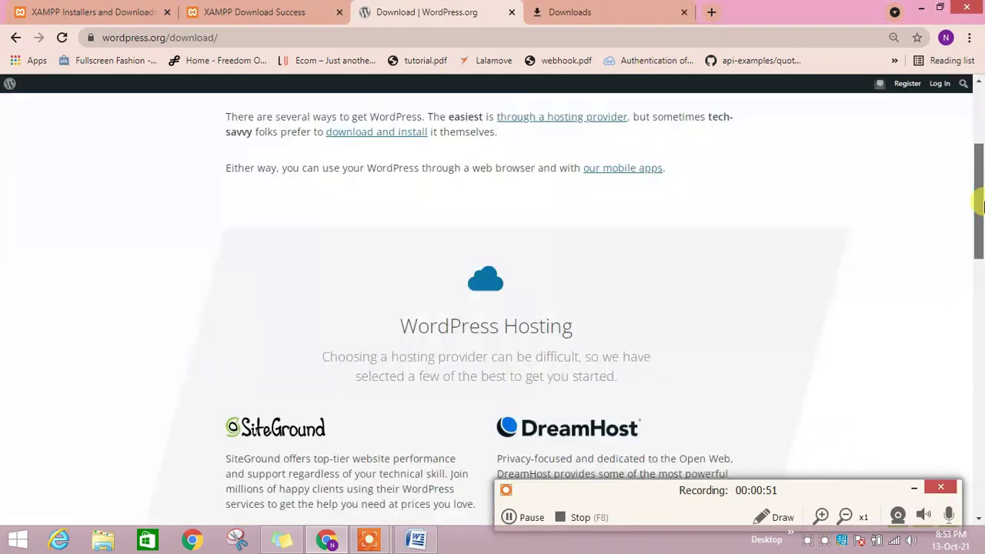
scroll(780, 297, down, 6)
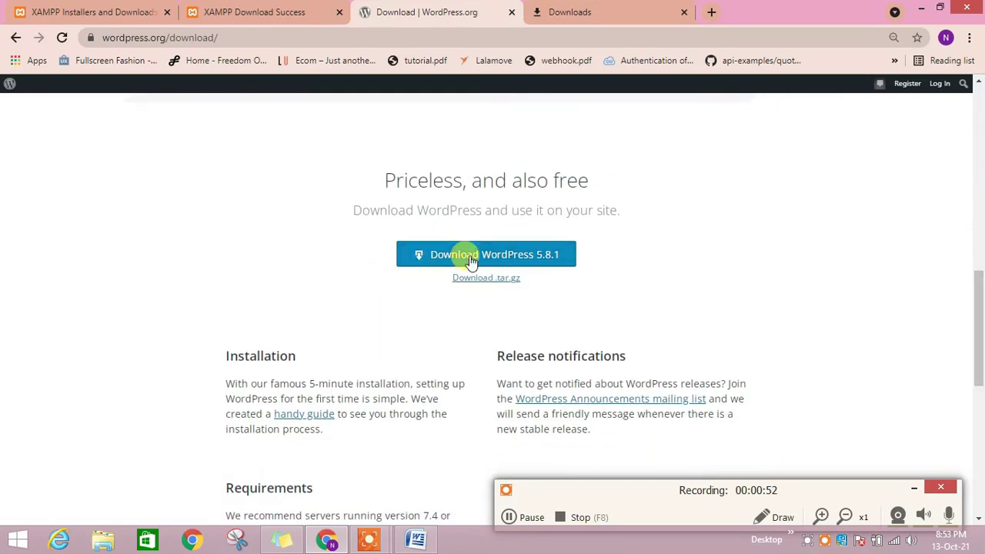
click(471, 258)
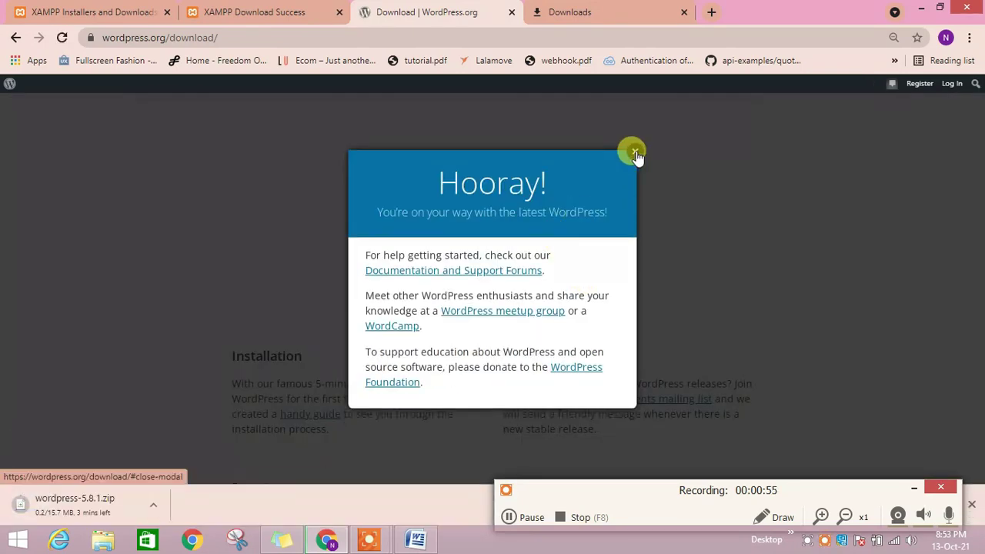
click(634, 154)
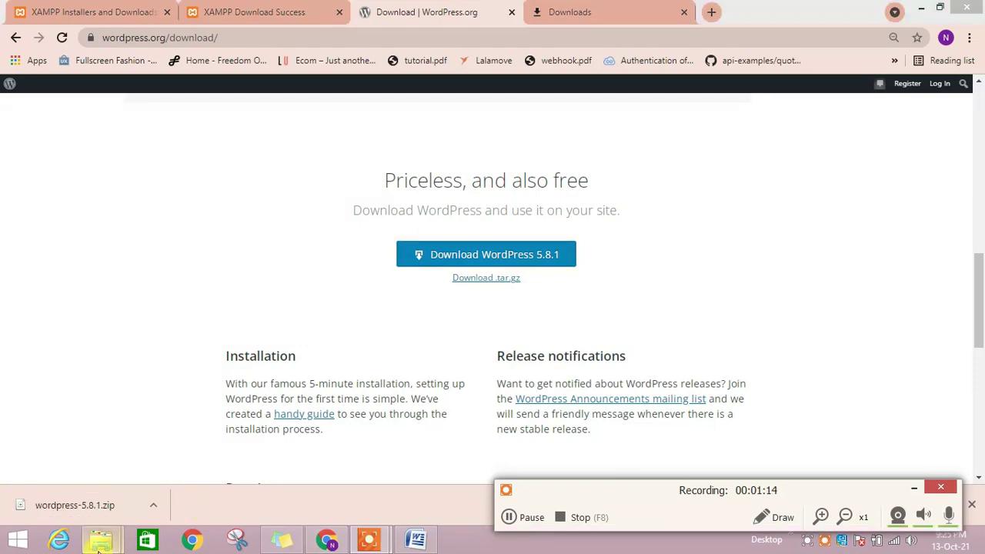
- Extract wordpress-5.8.1.zip into its download folder with Extract Here
mouse_move(102, 538)
click(288, 468)
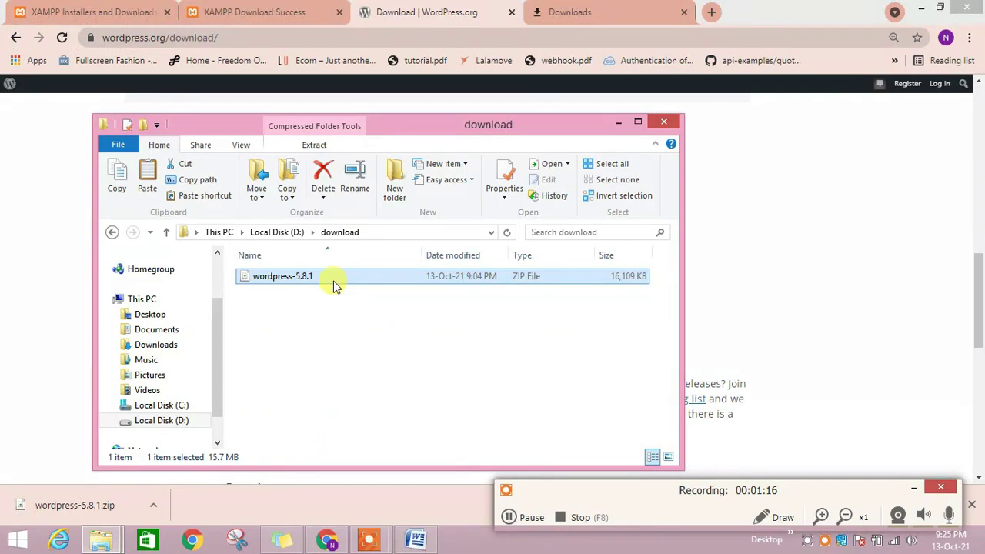
right_click(334, 284)
click(397, 356)
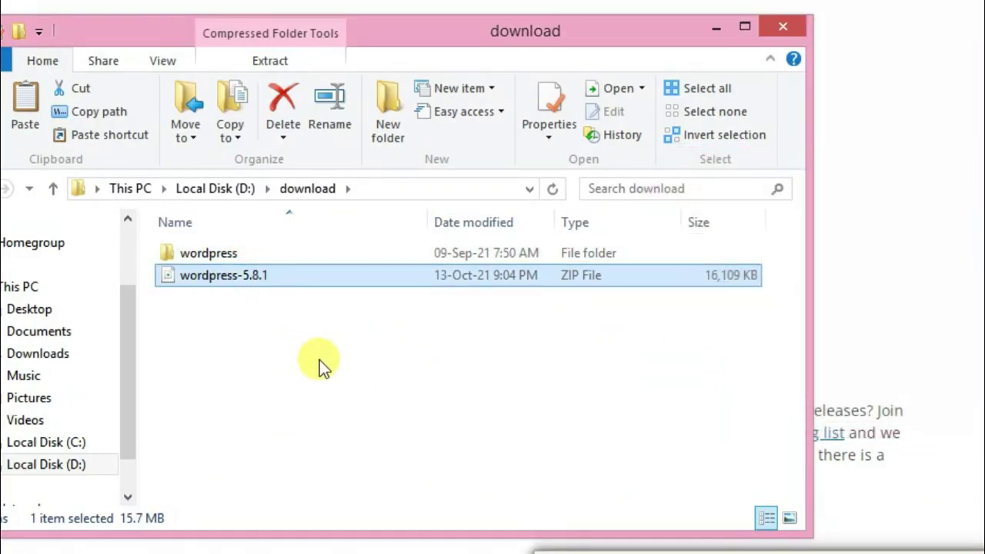
- Copy the wordpress folder into D:\xampp\htdocs\wp, then search Start for xamp
click(249, 252)
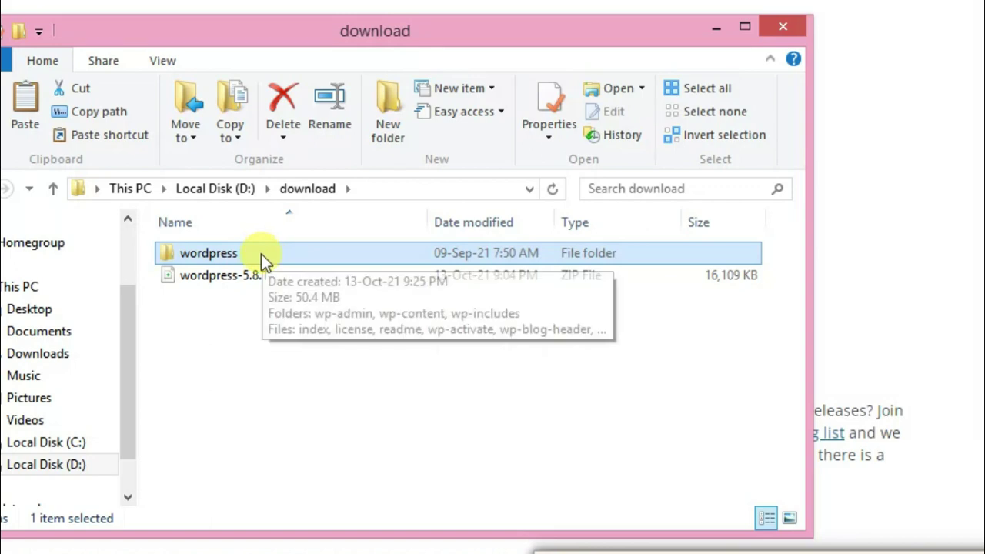
key(BackSpace)
double_click(243, 452)
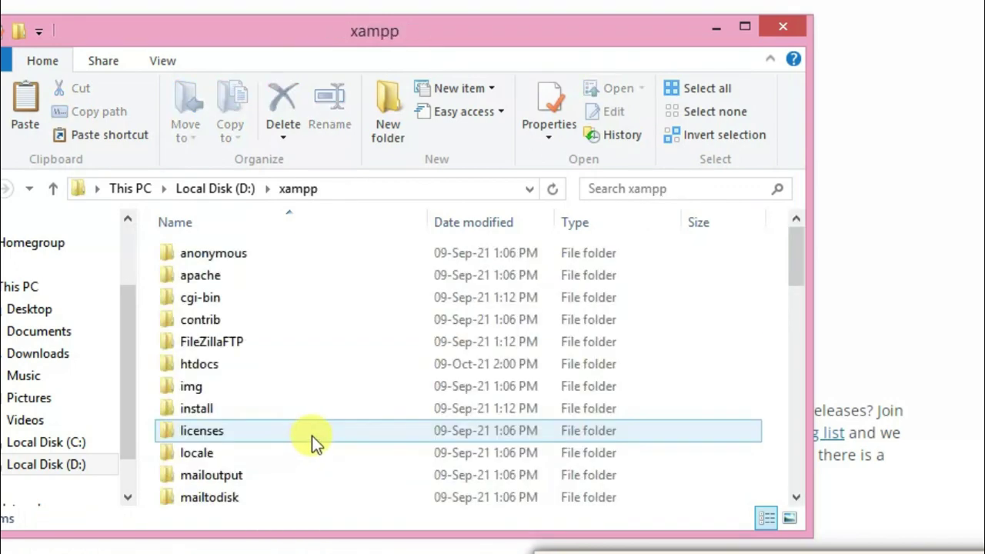
double_click(253, 368)
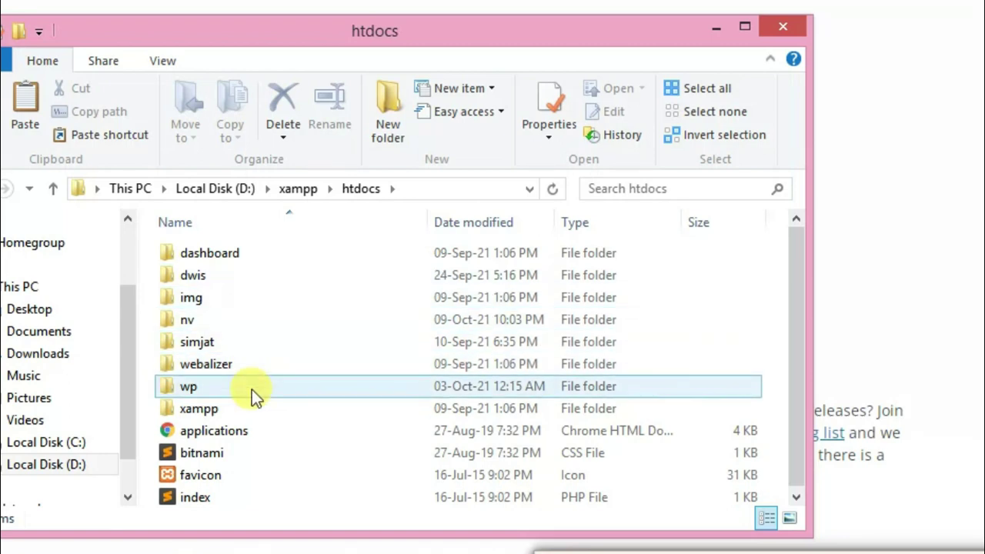
double_click(252, 390)
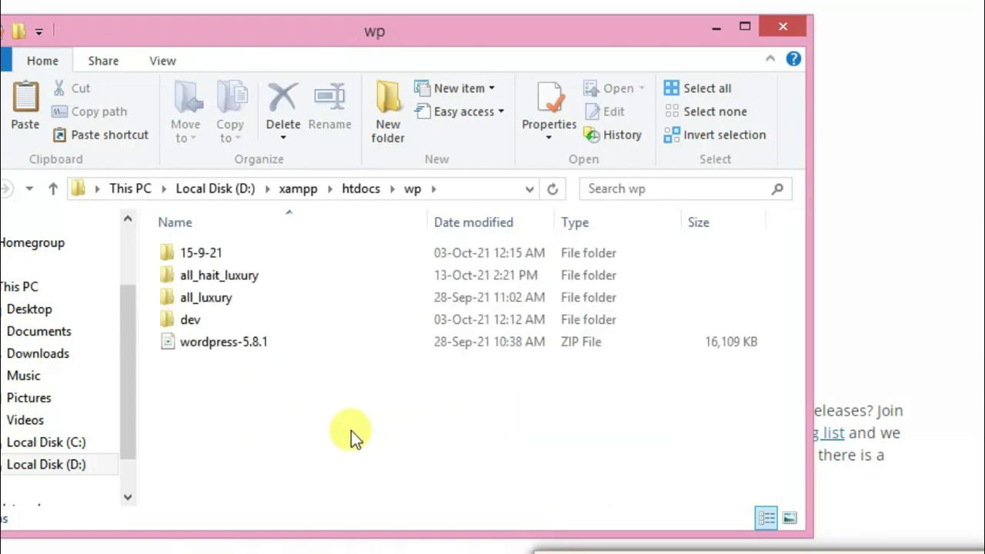
key(ctrl+v)
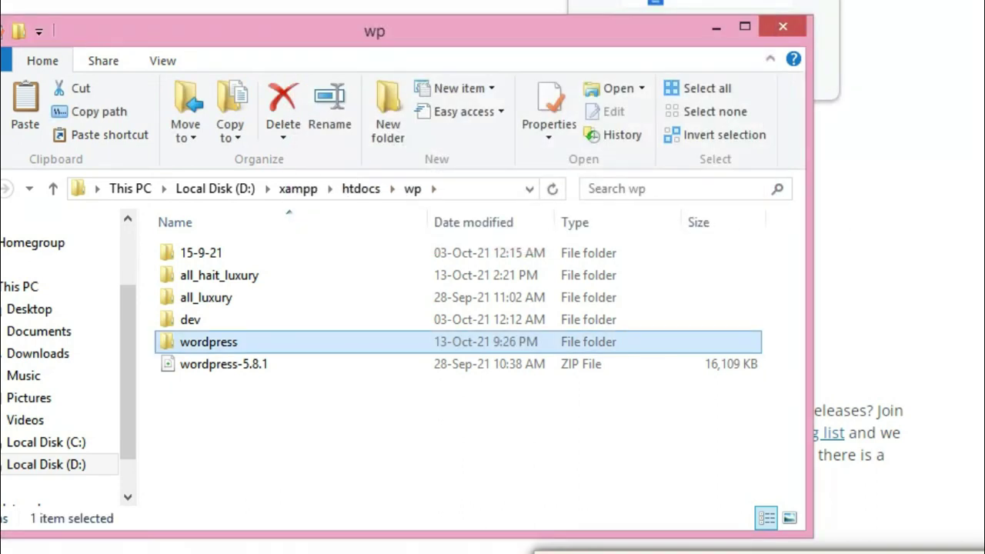
key(super)
text(xamp)
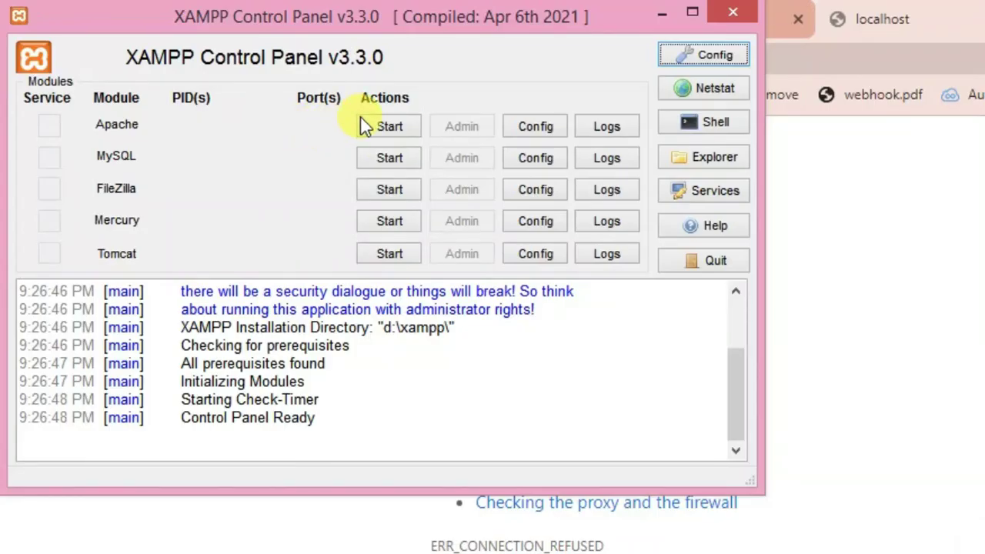
- Start Apache and MySQL in XAMPP, then reload localhost/phpmyadmin in Chrome
click(367, 125)
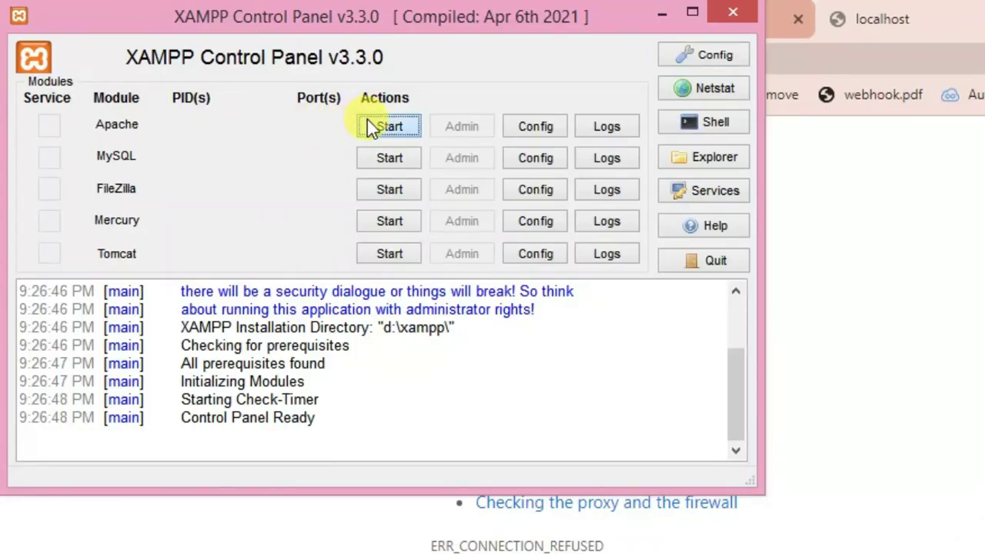
click(385, 160)
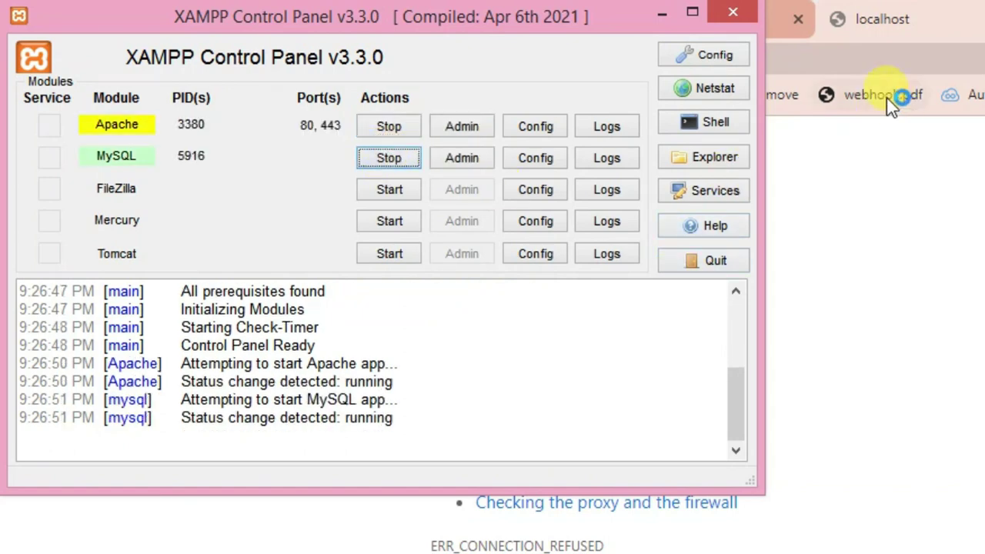
click(887, 56)
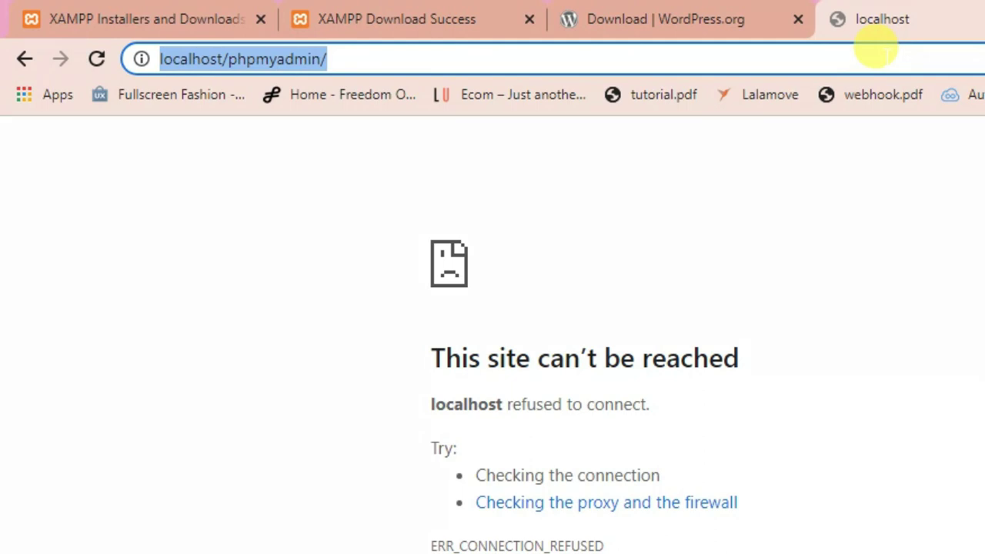
key(Return)
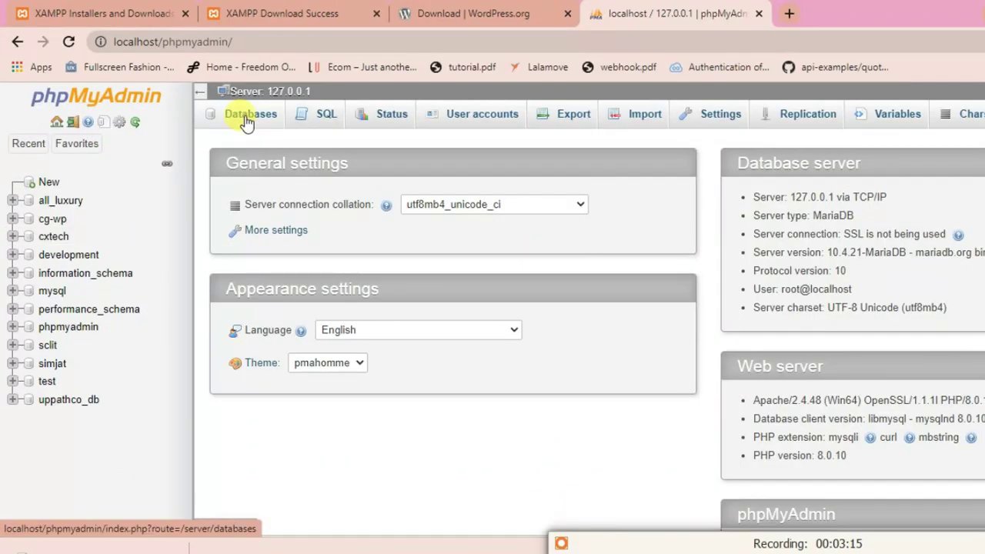
- Create the worddb database with utf8_general_ci collation and open it from the sidebar
click(259, 115)
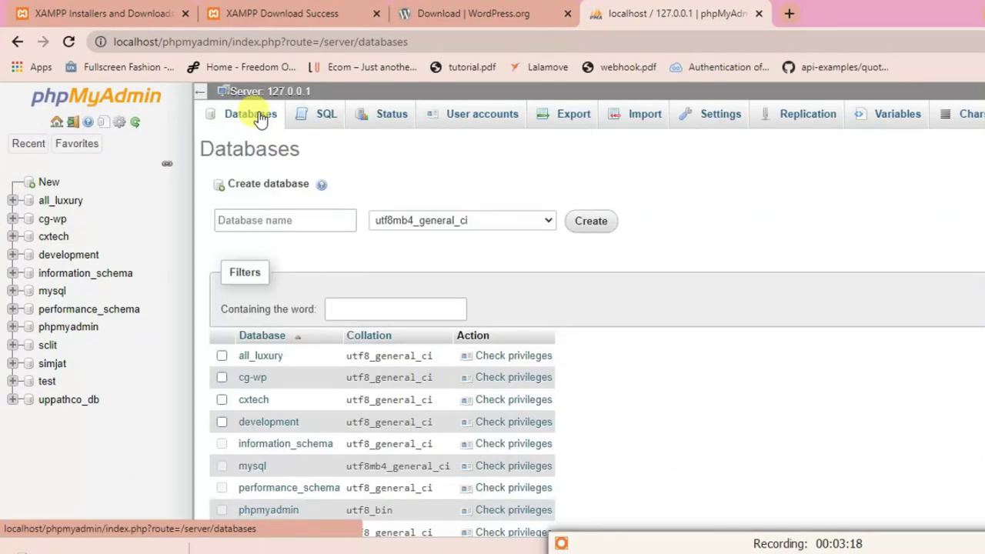
click(277, 212)
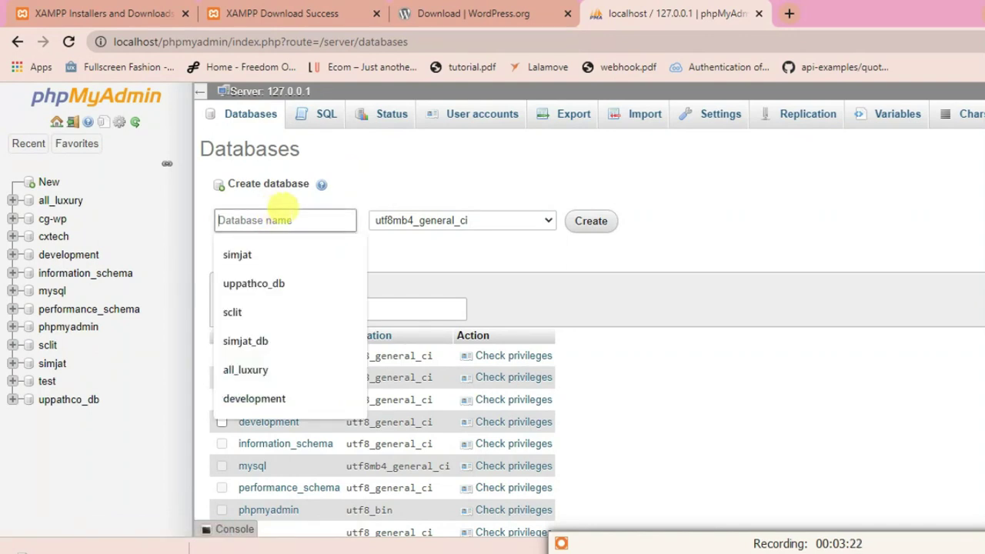
text(worddb)
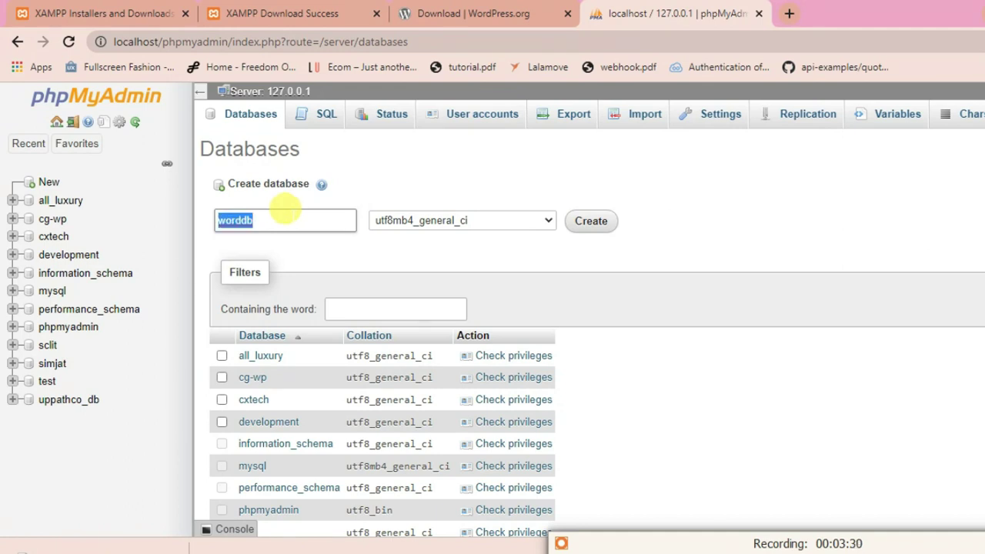
click(515, 220)
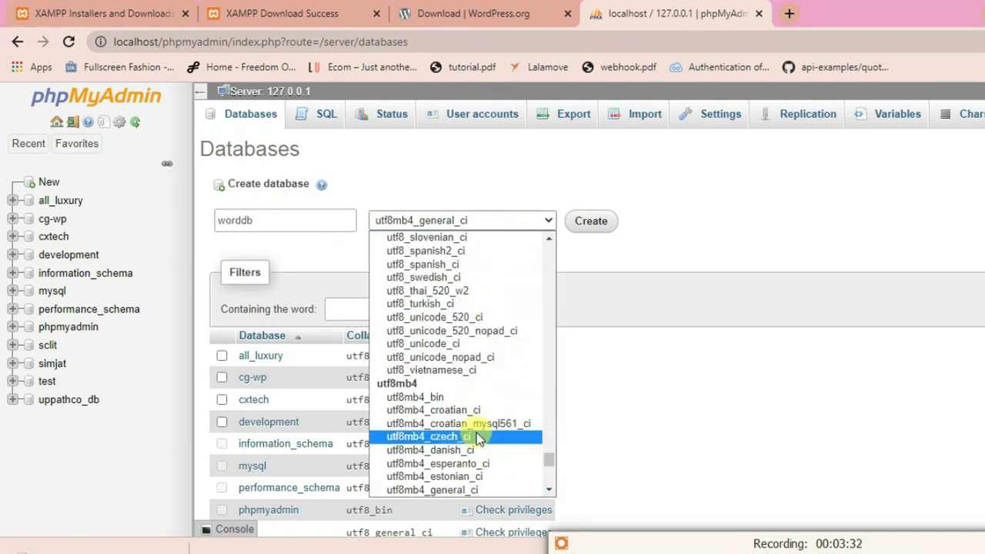
scroll(474, 423, down, 4)
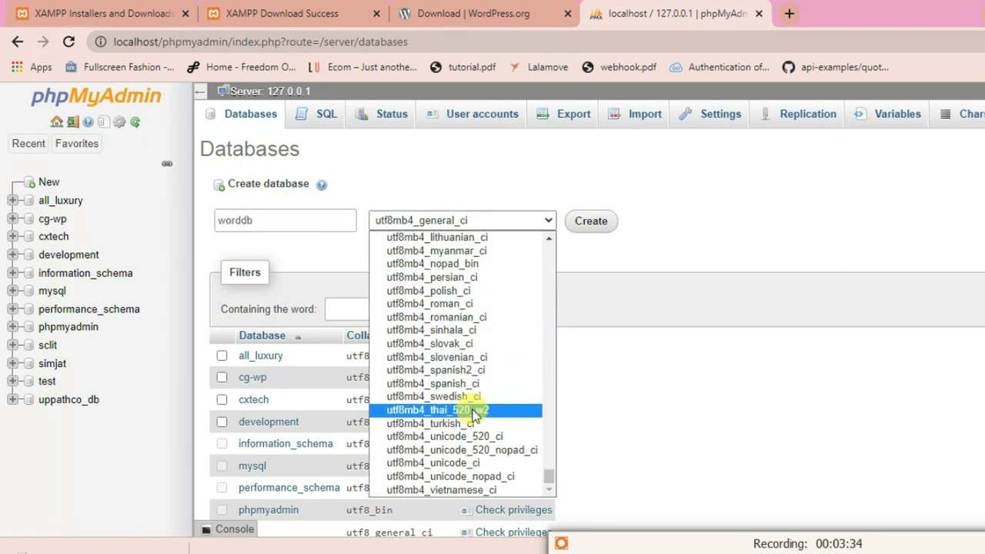
scroll(471, 410, up, 8)
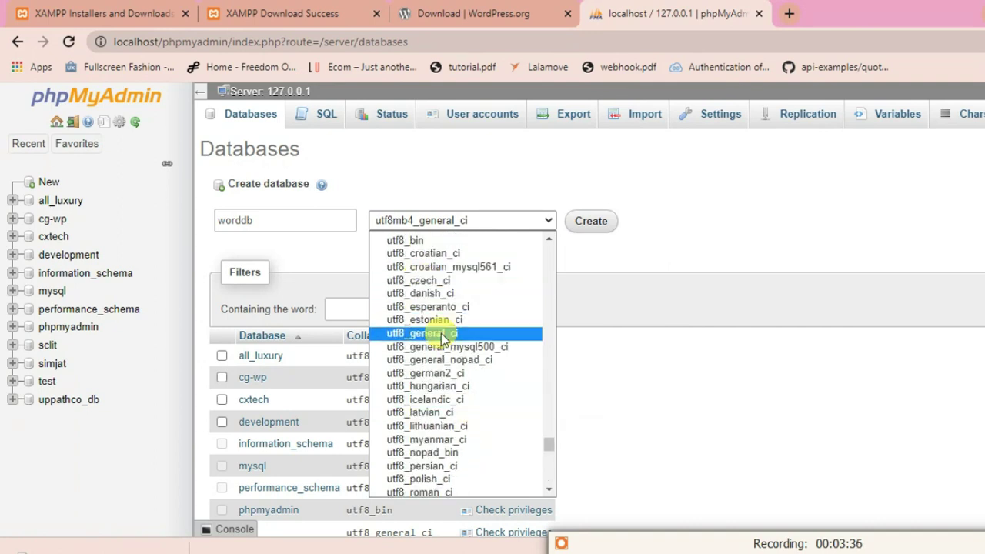
click(443, 334)
click(590, 221)
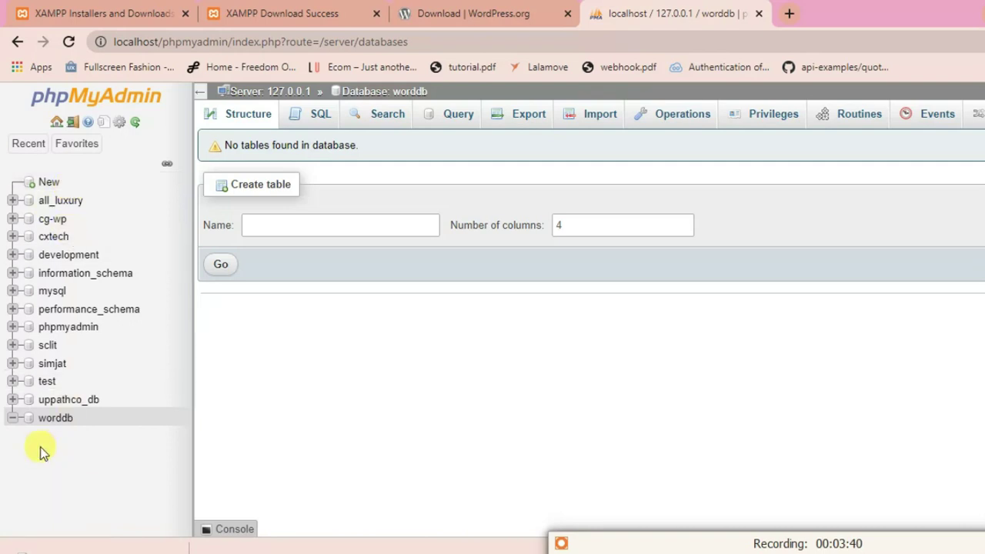
click(49, 419)
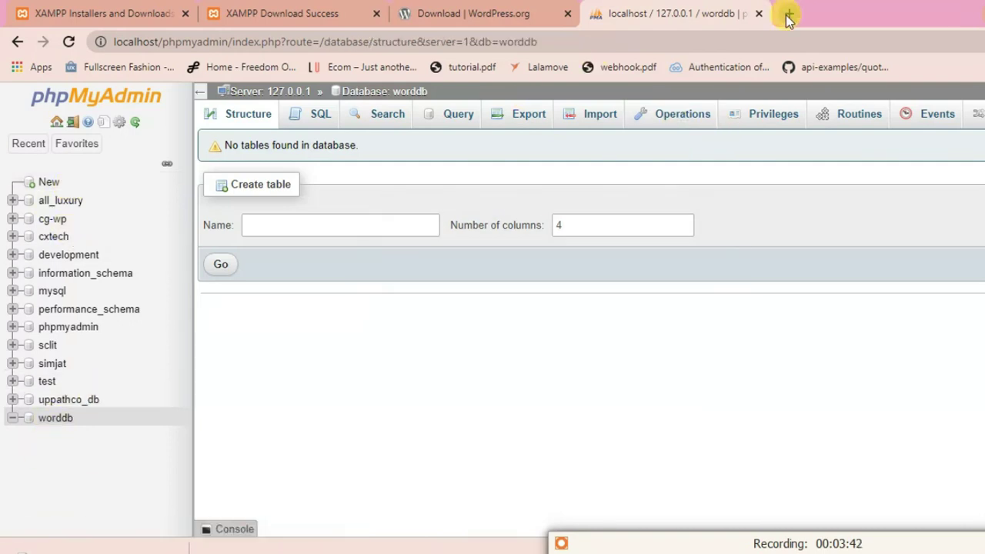
- In a new tab, load localhost/wp and open the wordpress/ folder to start setup
click(788, 17)
text(lo)
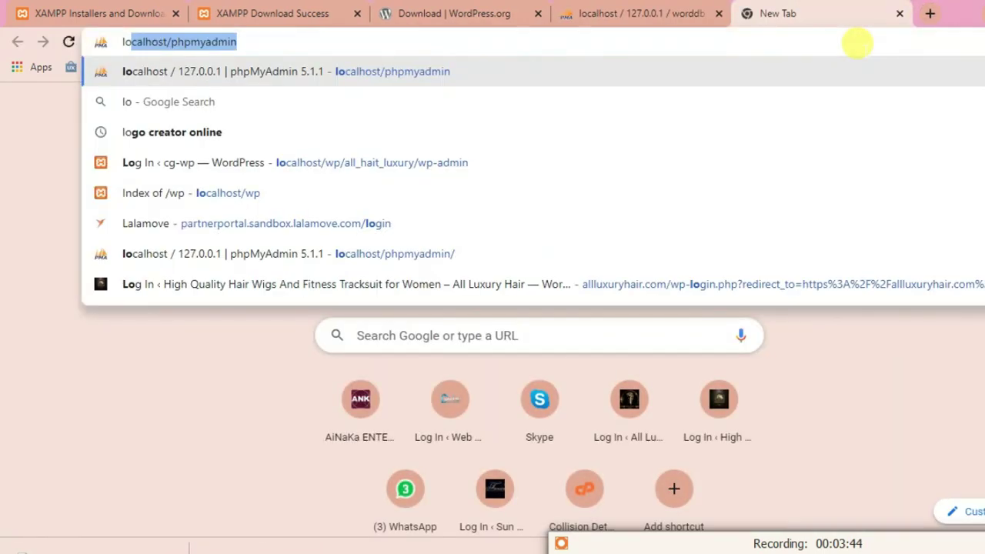
key(End)
key(BackSpace)
key(BackSpace)
key(BackSpace)
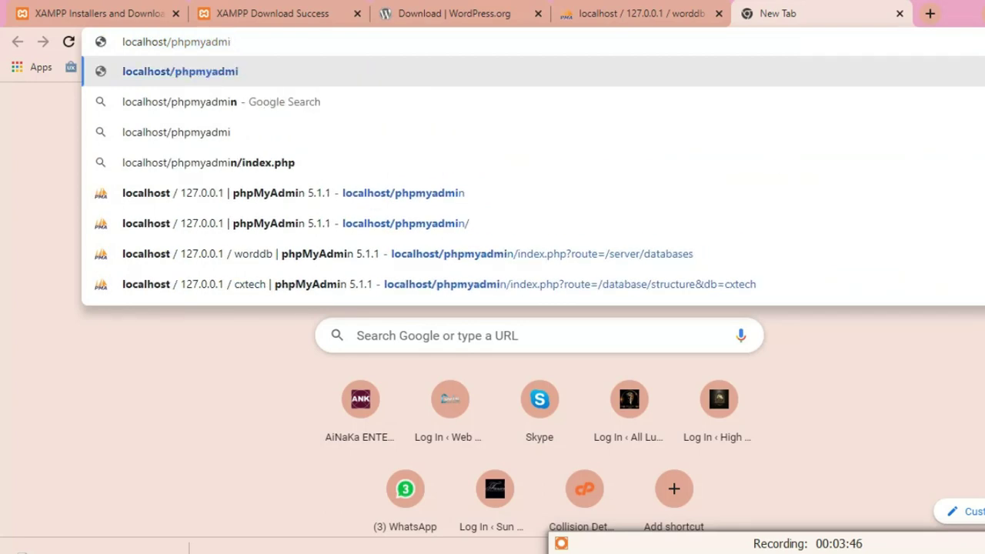
key(BackSpace)
key(BackSpace)
key(BackSpace)
key(BackSpace)
key(BackSpace)
key(BackSpace)
key(BackSpace)
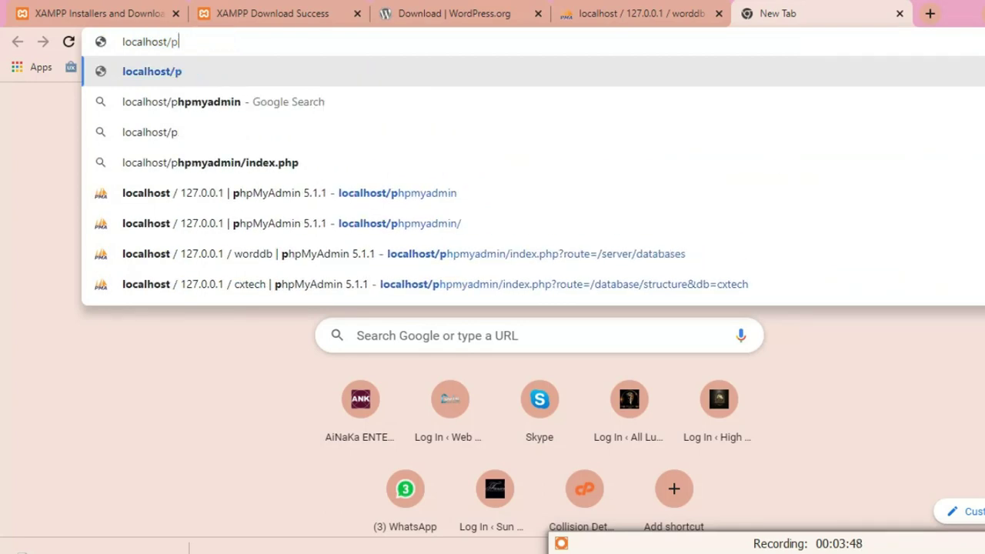
text(wp)
key(Return)
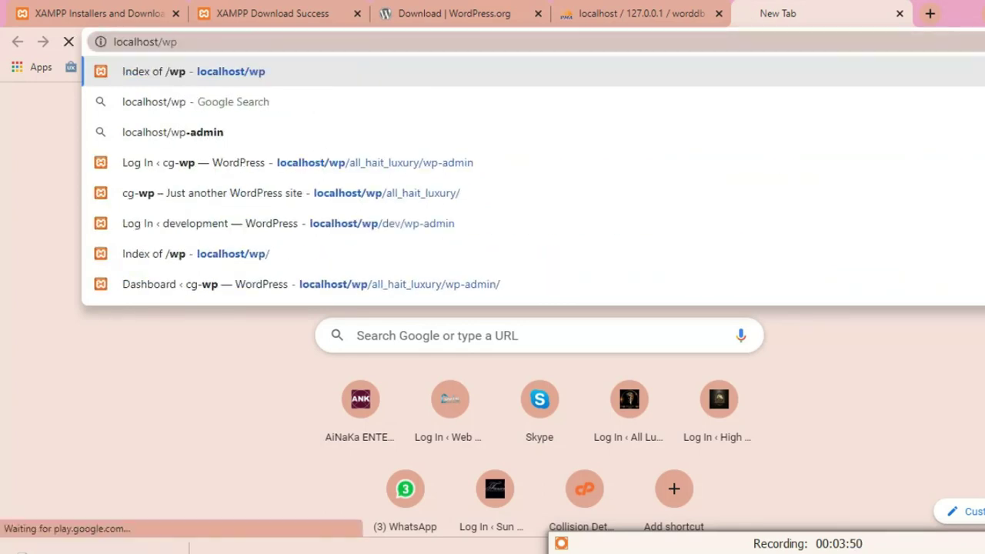
click(47, 309)
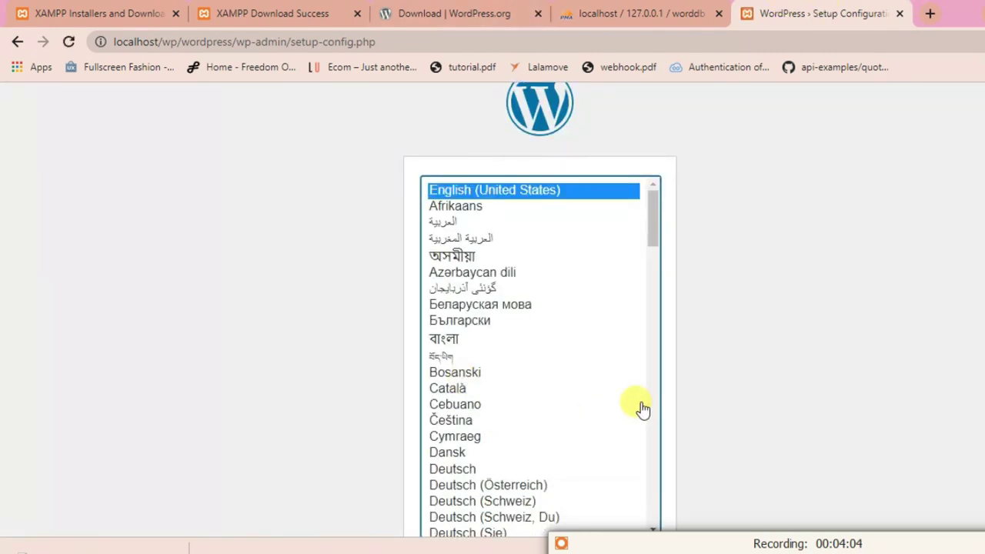
- Continue setup with English (United States) as the installer language
scroll(884, 317, down, 1)
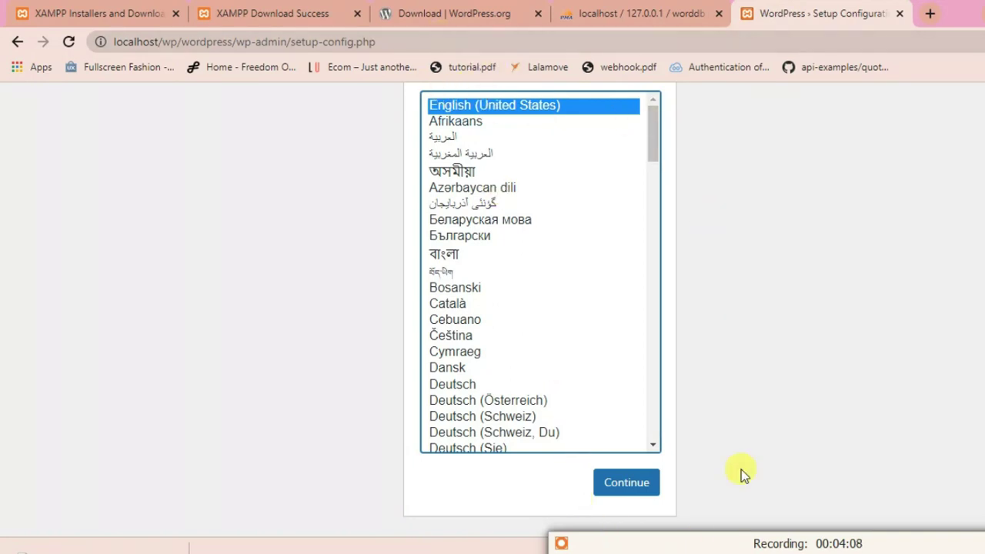
click(623, 481)
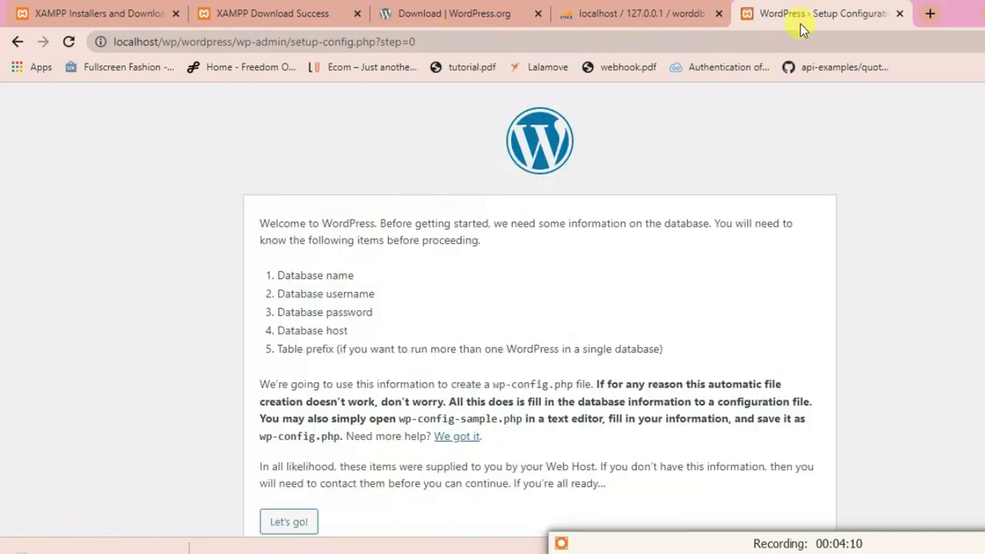
scroll(308, 307, down, 1)
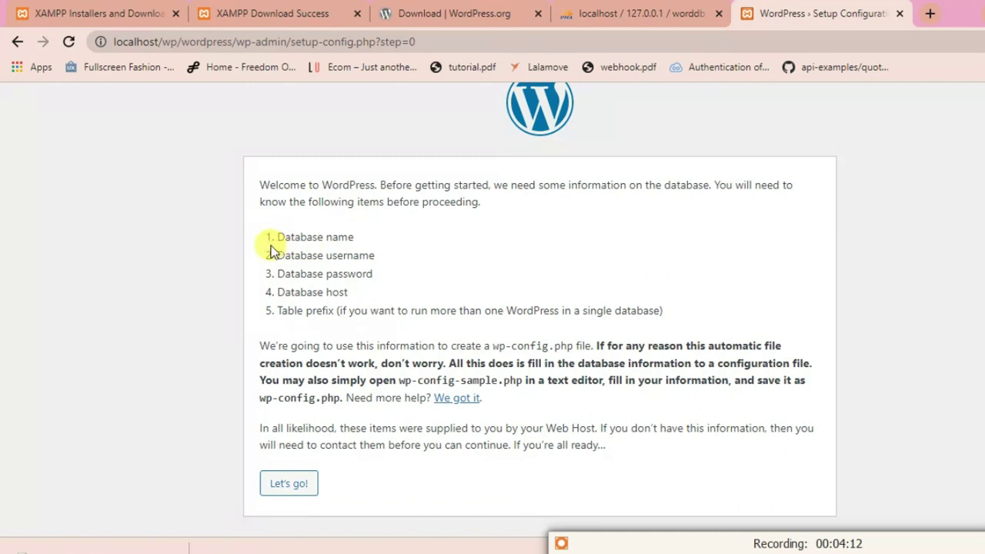
- Review the required database details on the Welcome page and proceed to the connection form
drag(275, 226, 362, 287)
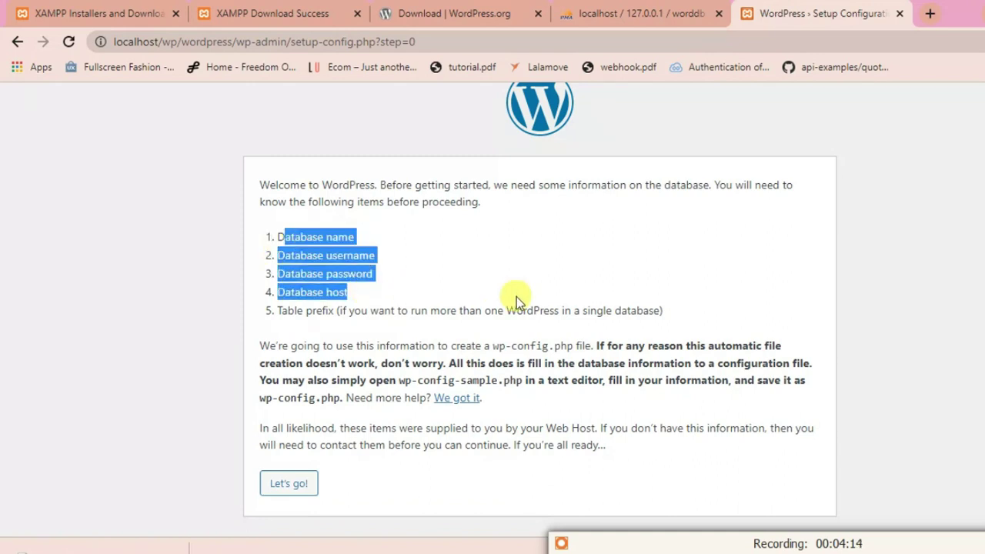
click(308, 226)
triple_click(308, 227)
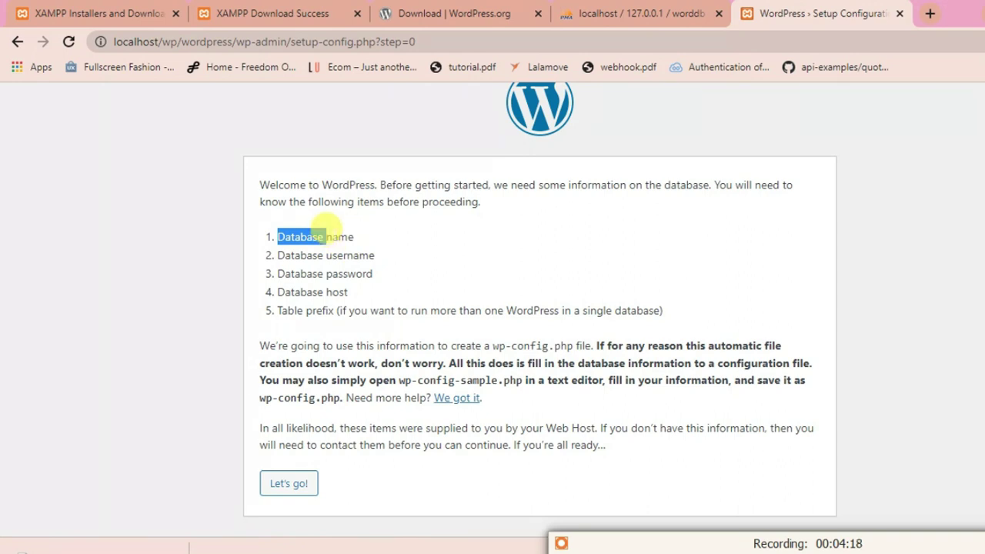
double_click(327, 231)
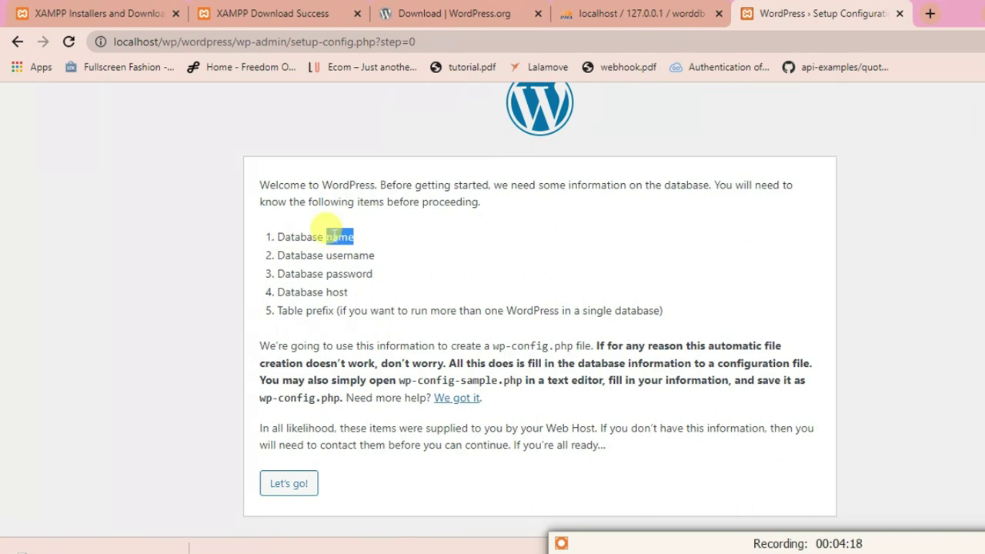
double_click(344, 274)
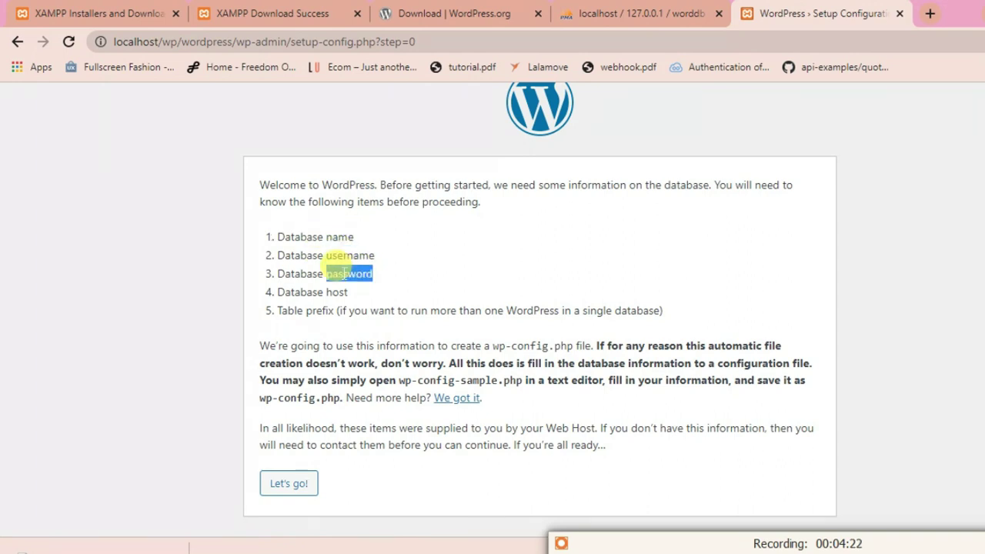
double_click(339, 292)
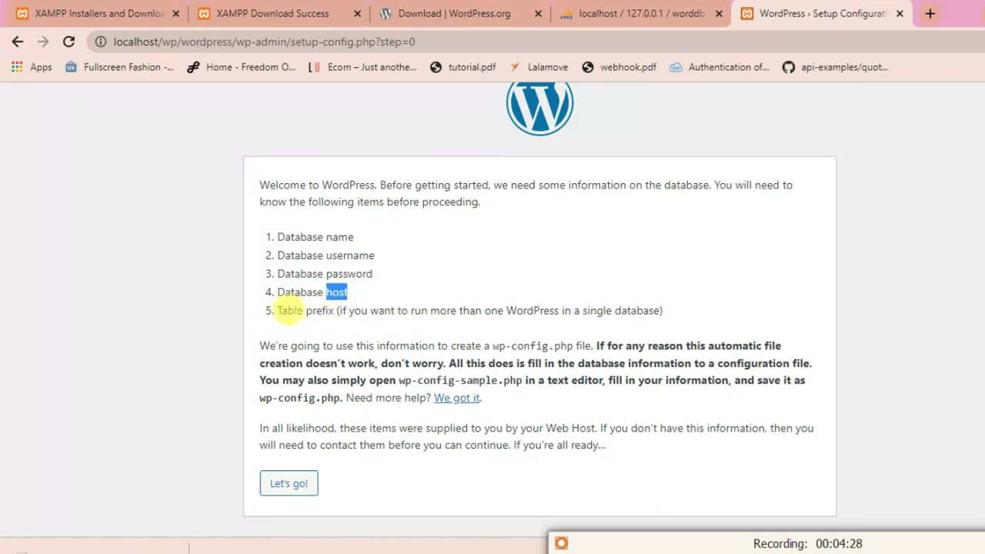
triple_click(290, 308)
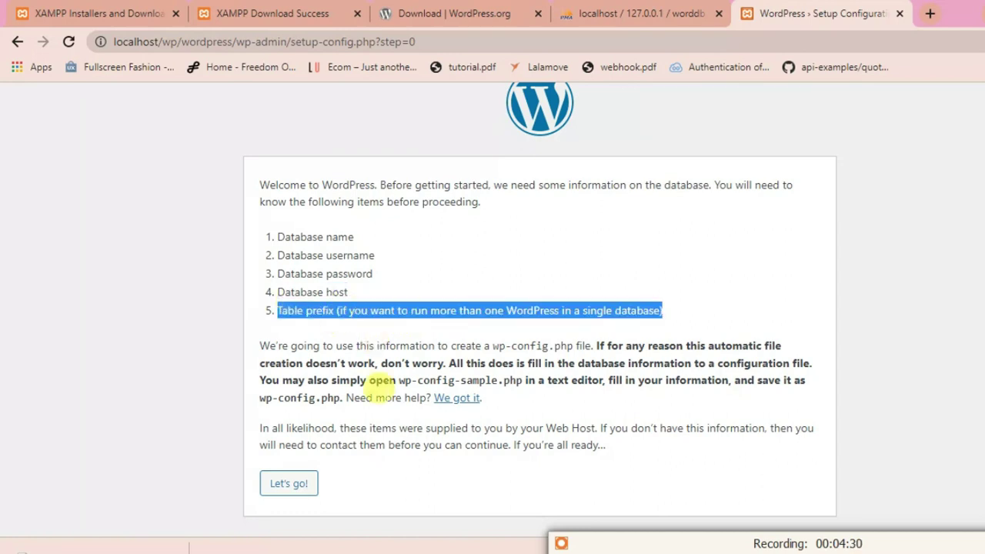
click(281, 484)
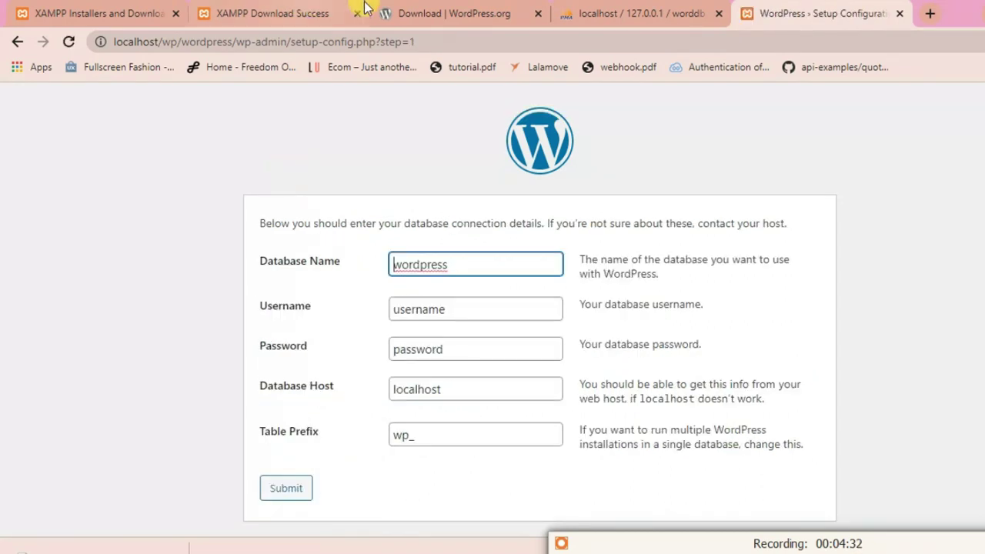
- Enter database worddb, username root, a blank password, submit, and run the installation
double_click(426, 264)
text(worddb)
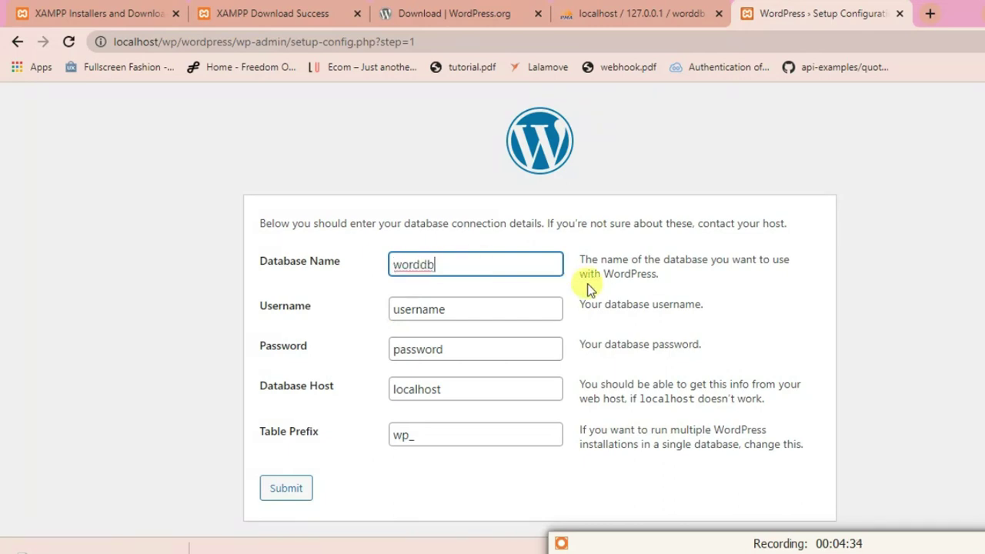
double_click(431, 308)
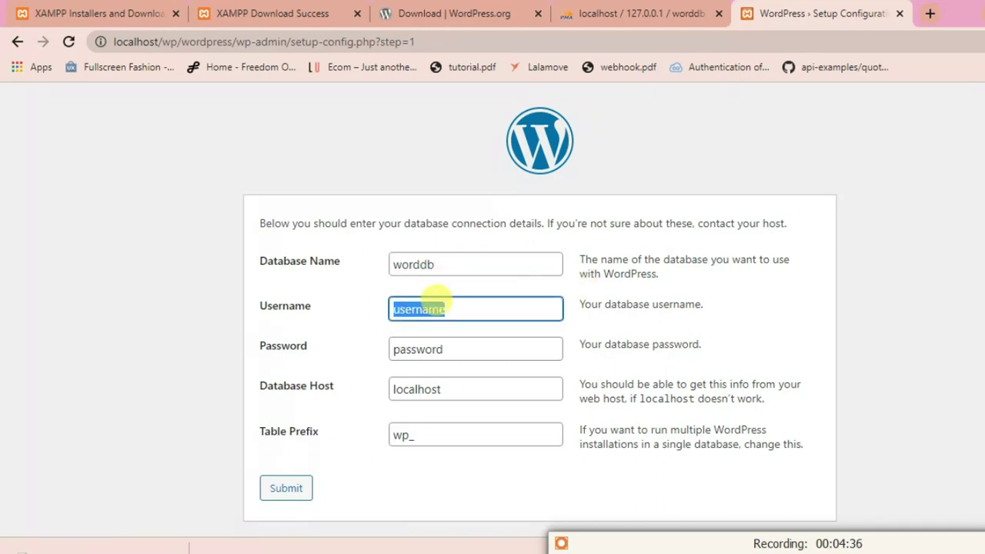
text(roo)
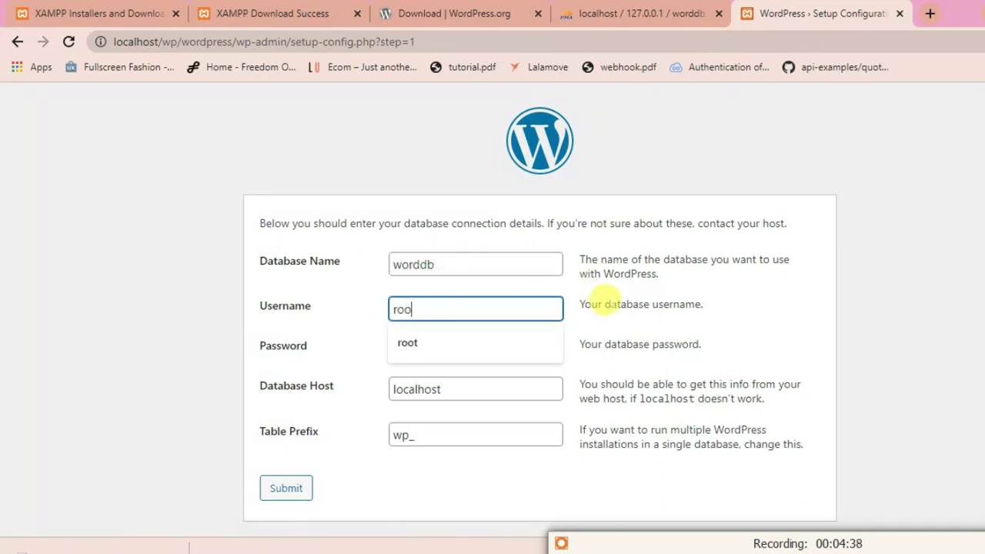
text(t)
double_click(423, 349)
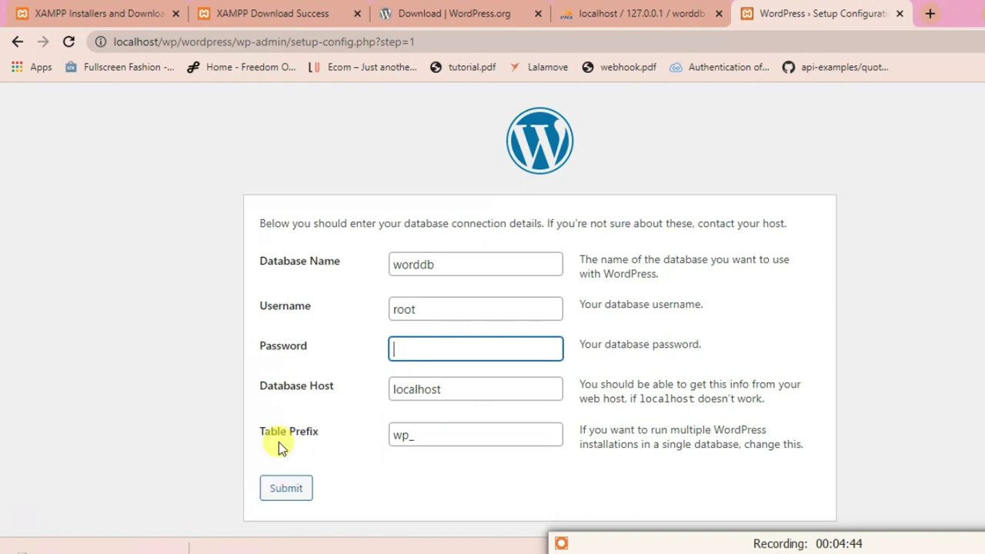
drag(259, 433, 408, 437)
click(285, 488)
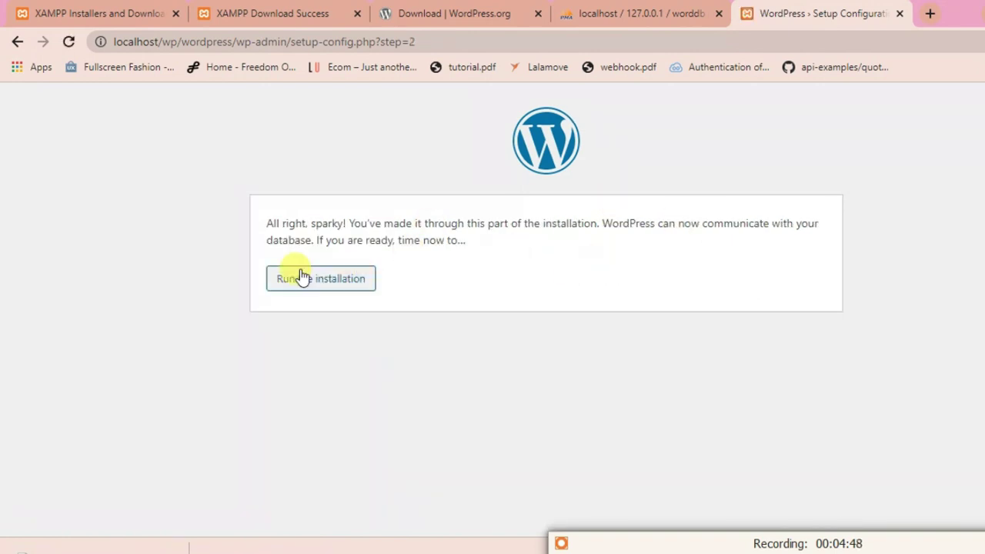
click(304, 280)
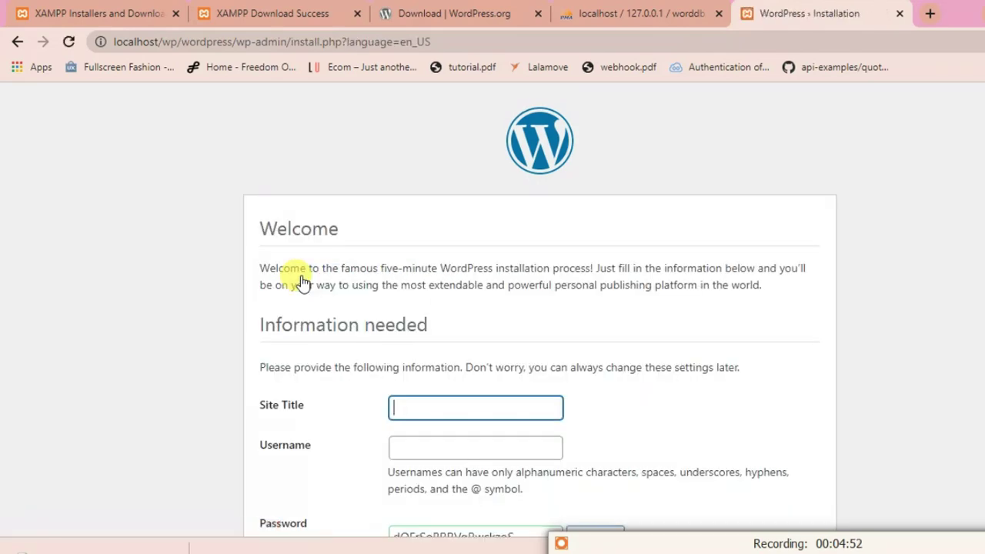
- Set site title My wordpress, username admin, and a weak password with its use confirmed
scroll(474, 346, down, 3)
click(429, 164)
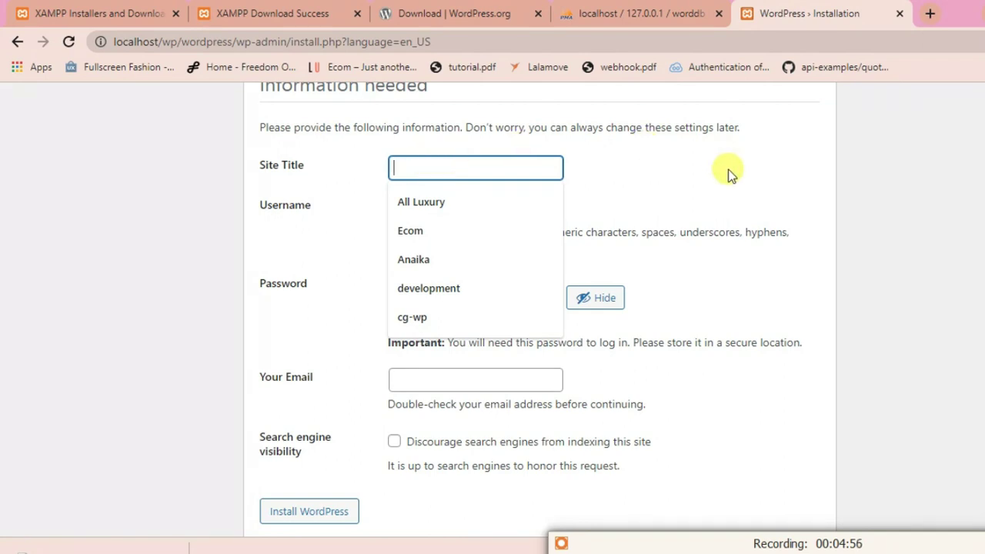
text(My wordpress)
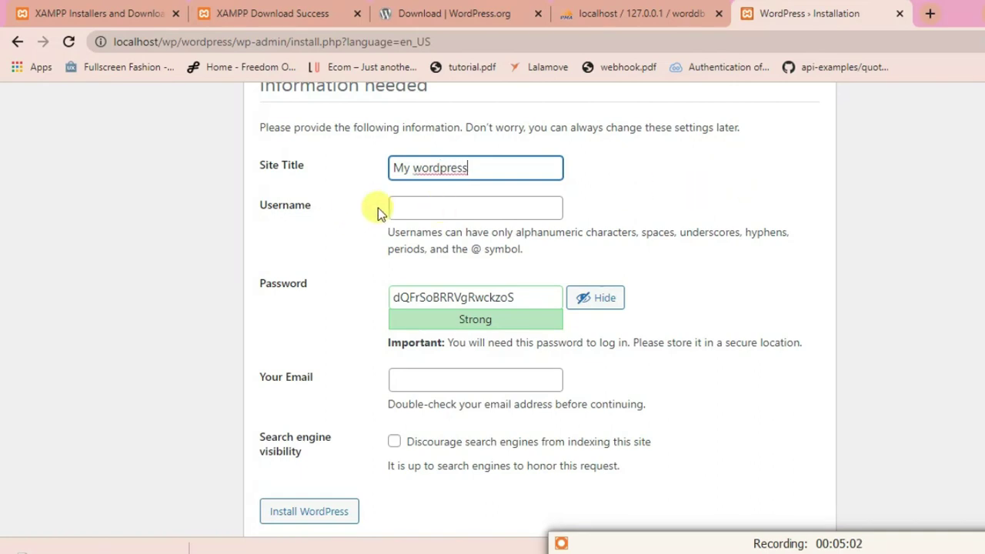
click(427, 204)
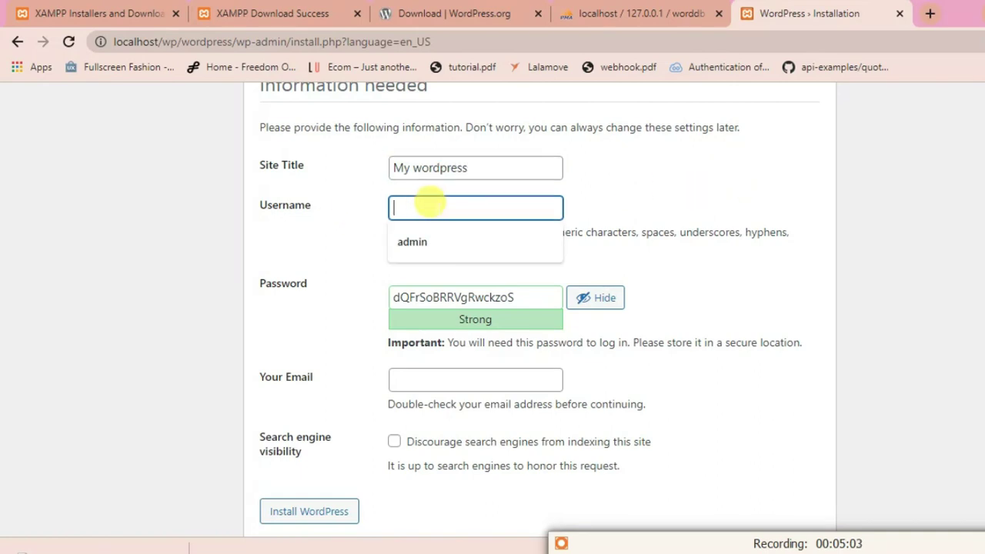
click(428, 244)
drag(509, 299, 502, 282)
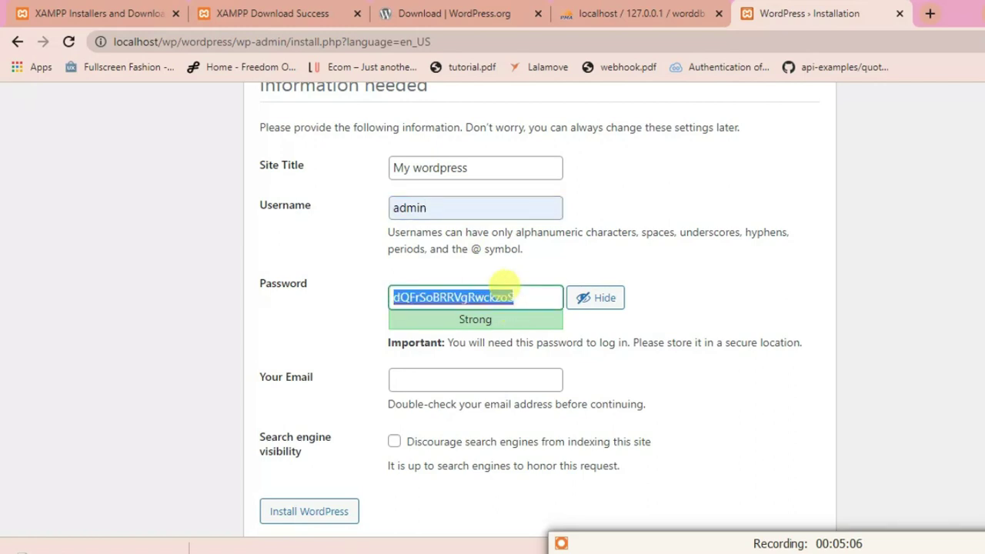
text(admin)
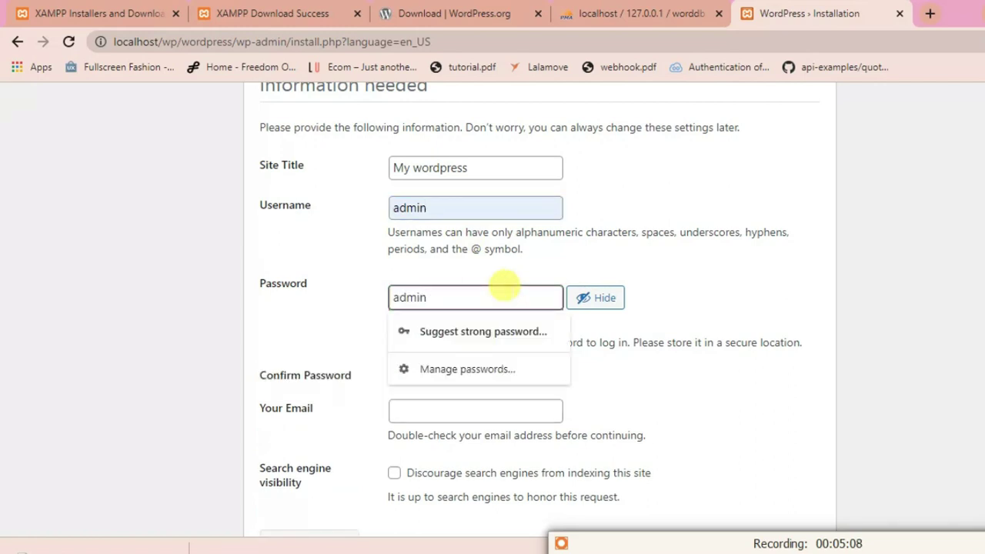
click(304, 321)
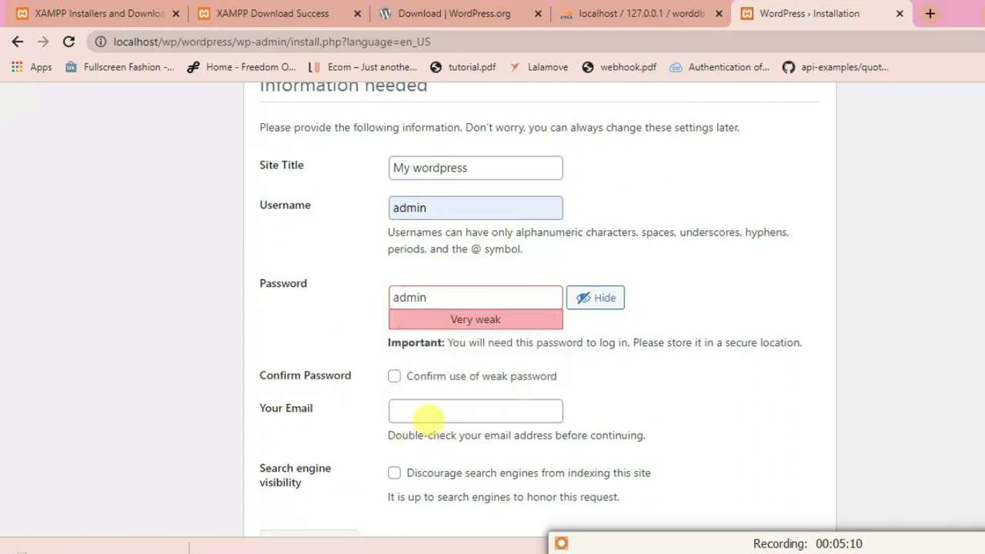
click(394, 377)
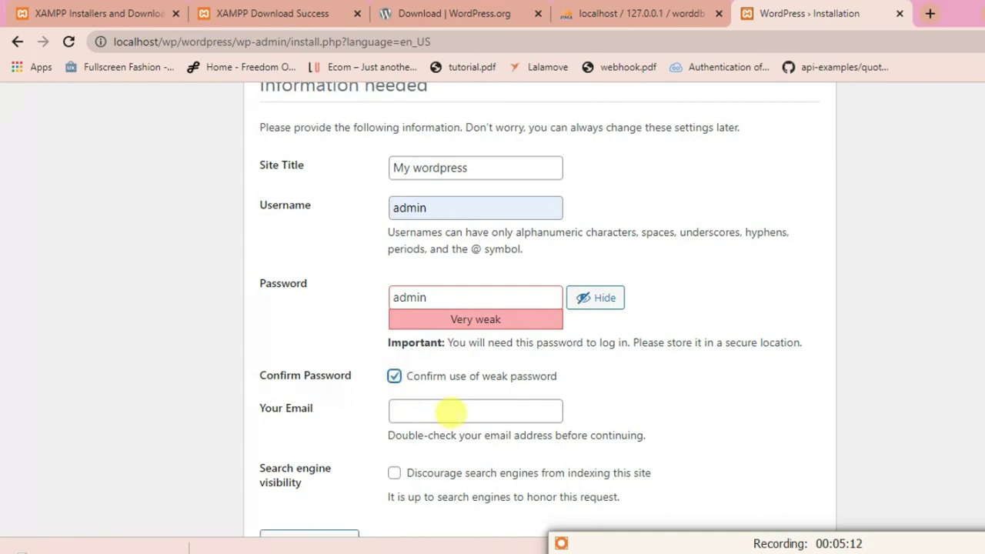
- Fill the admin e-mail from a saved address and install WordPress
scroll(450, 413, down, 1)
click(407, 348)
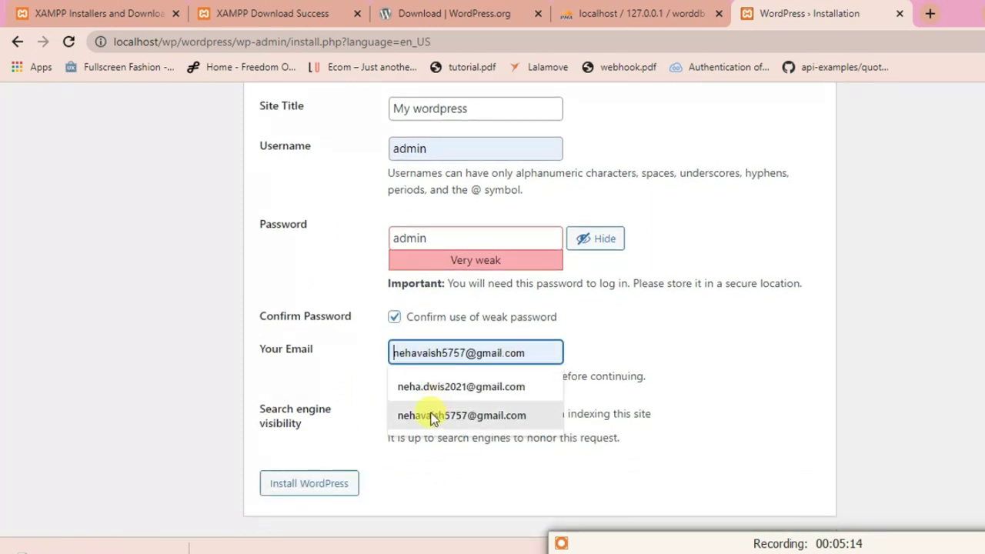
click(431, 416)
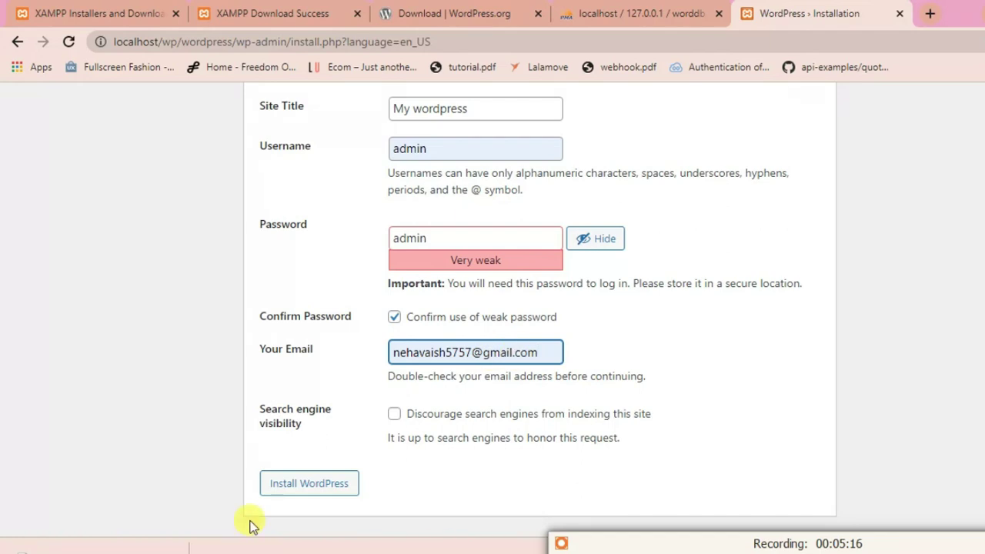
click(294, 492)
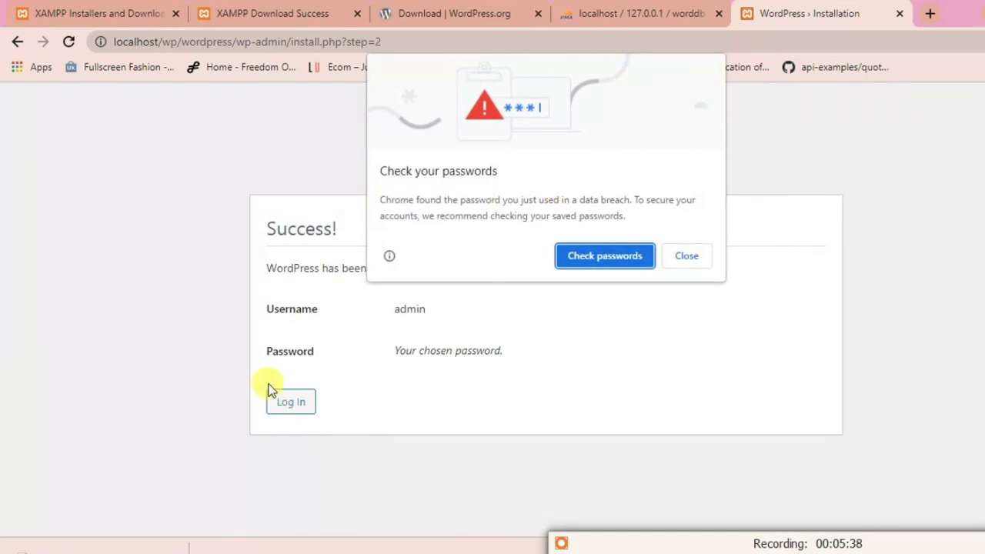
- Dismiss Chrome's password prompts and log in as admin with the account password
click(686, 257)
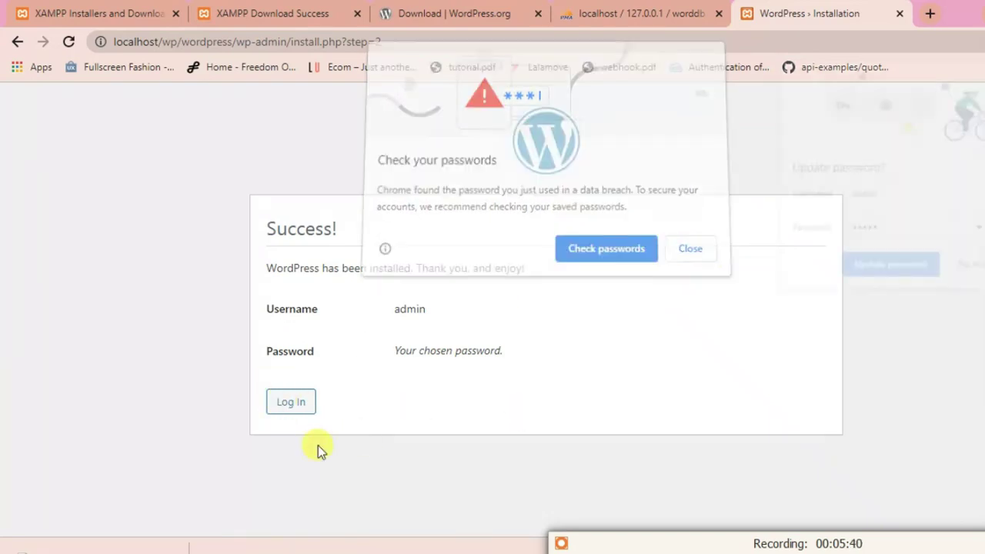
click(972, 268)
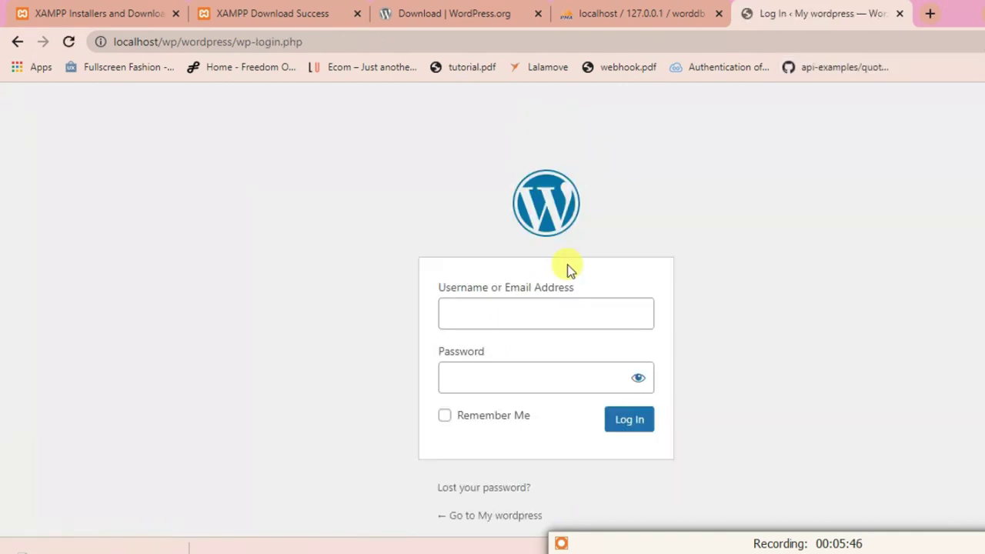
double_click(477, 376)
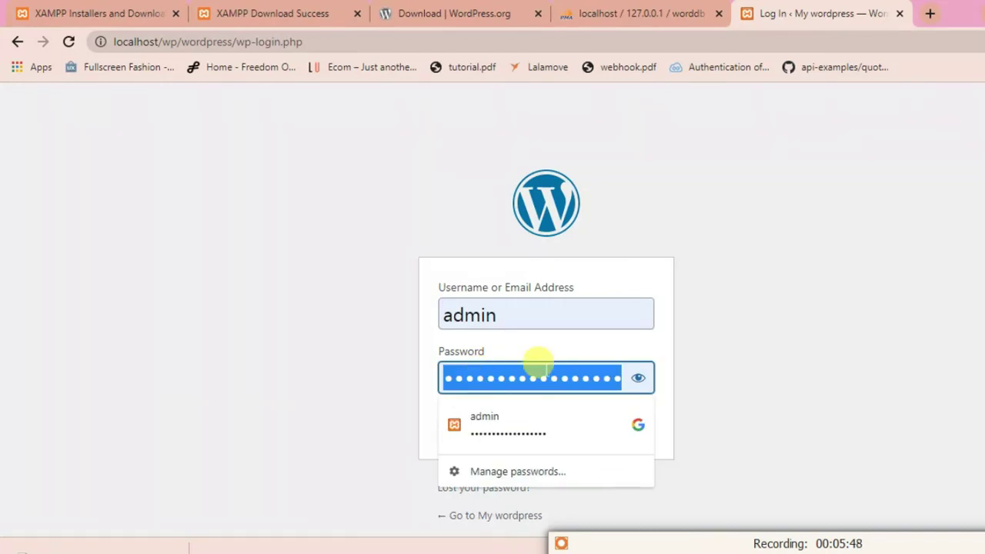
text(admin)
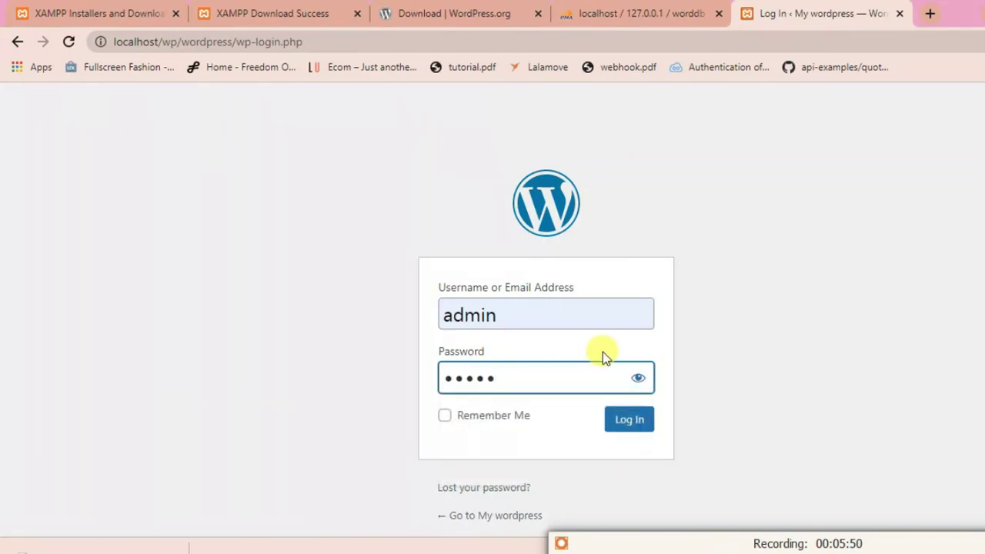
click(637, 378)
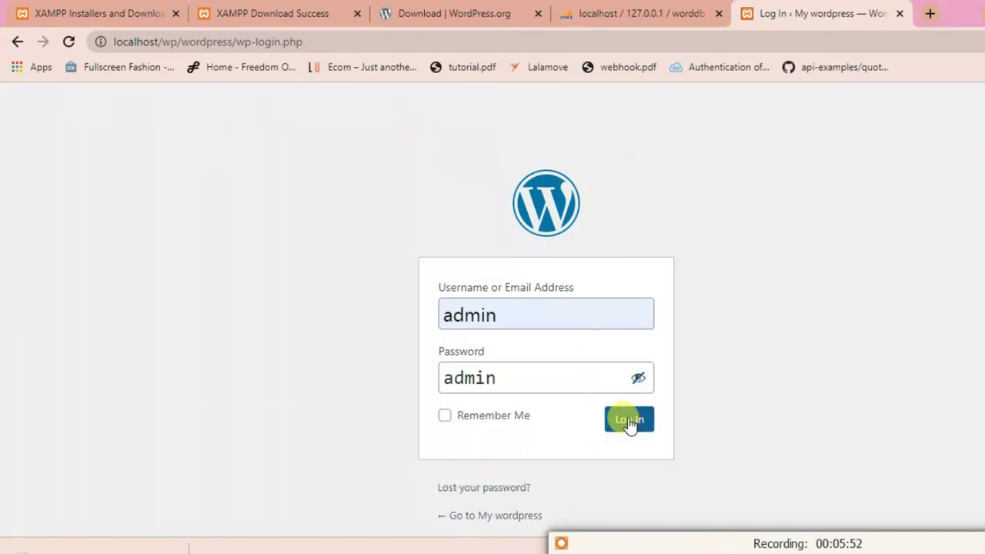
click(630, 420)
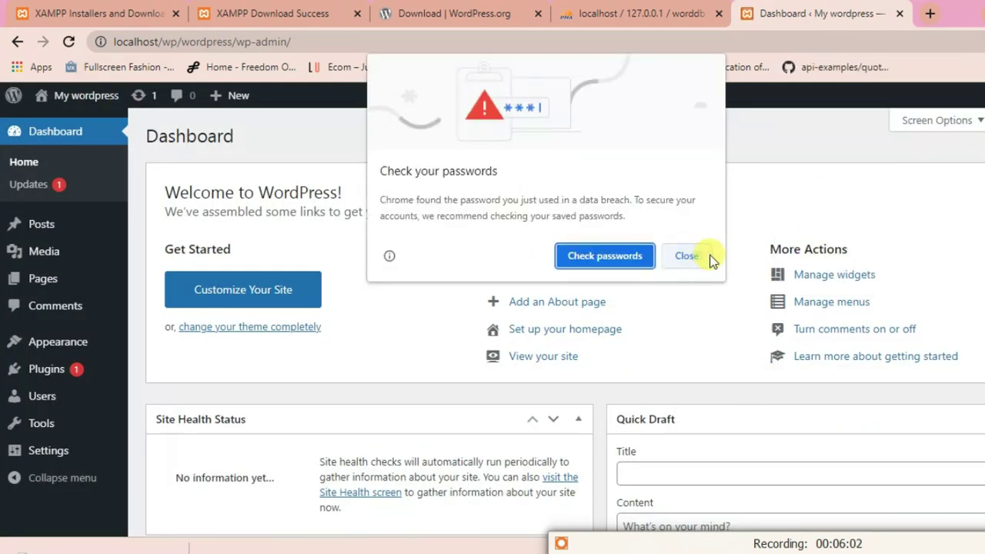
- Dismiss the password breach warning, view the live site in a new tab, and return to the dashboard
click(697, 256)
click(46, 129)
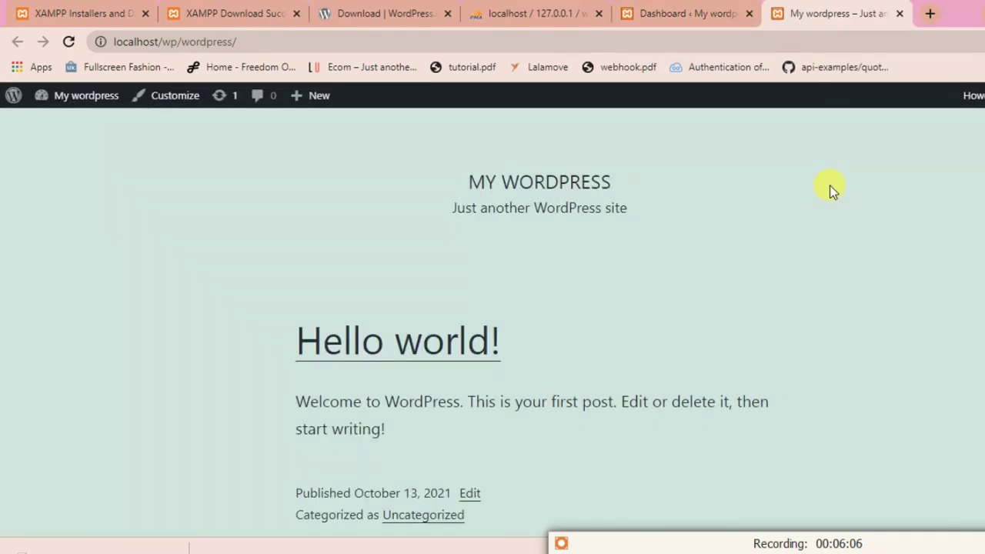
scroll(910, 238, down, 7)
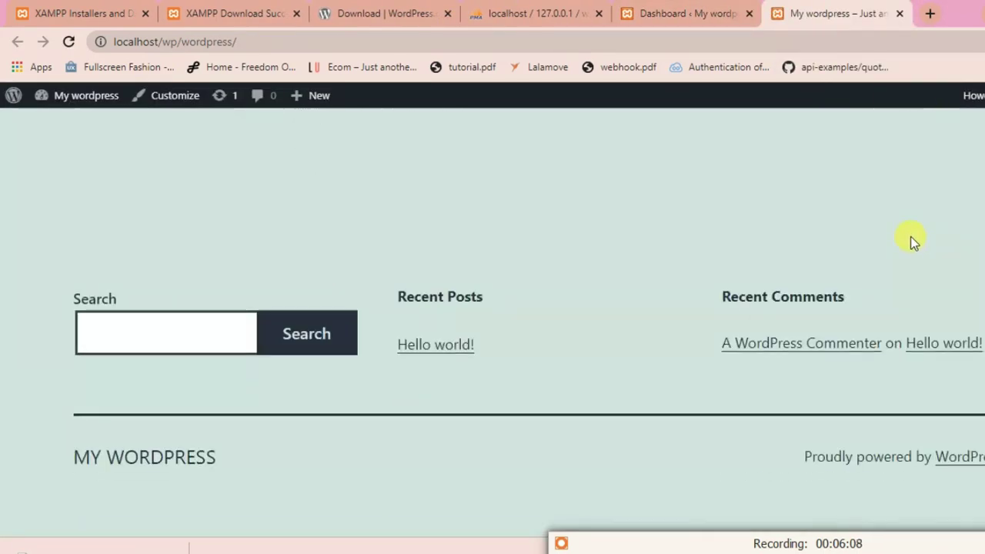
scroll(913, 233, up, 4)
scroll(885, 229, up, 3)
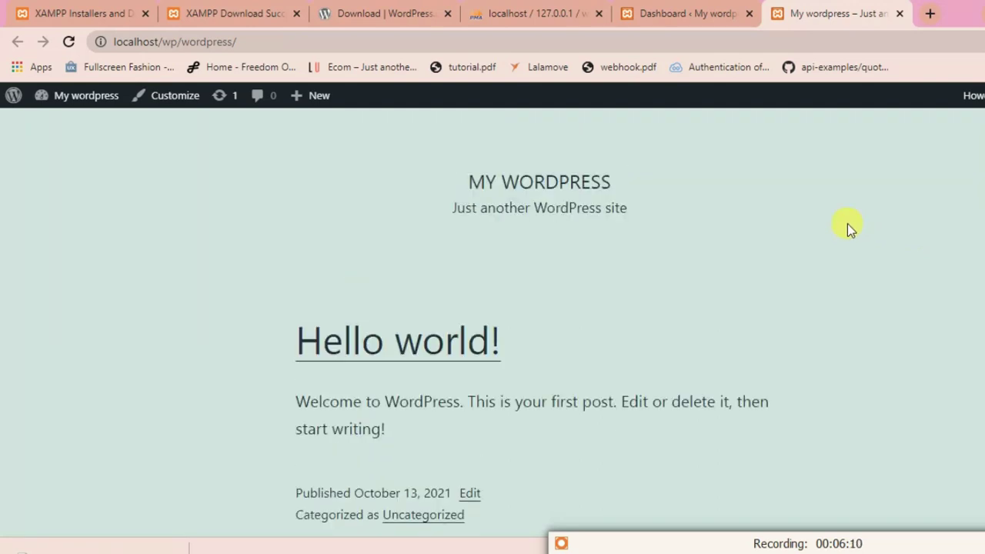
click(719, 14)
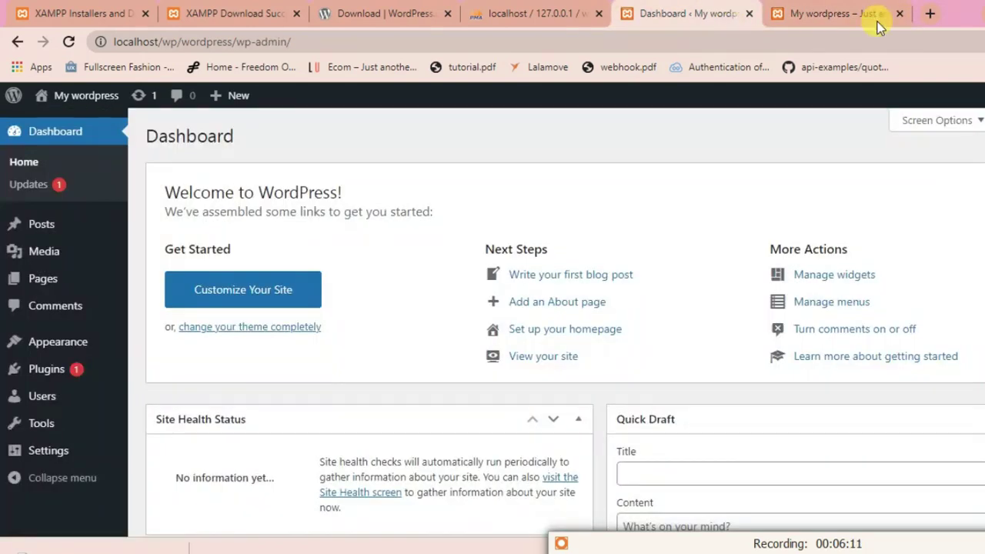
- Review the installed themes and the Twenty Twenty-One theme details
click(44, 341)
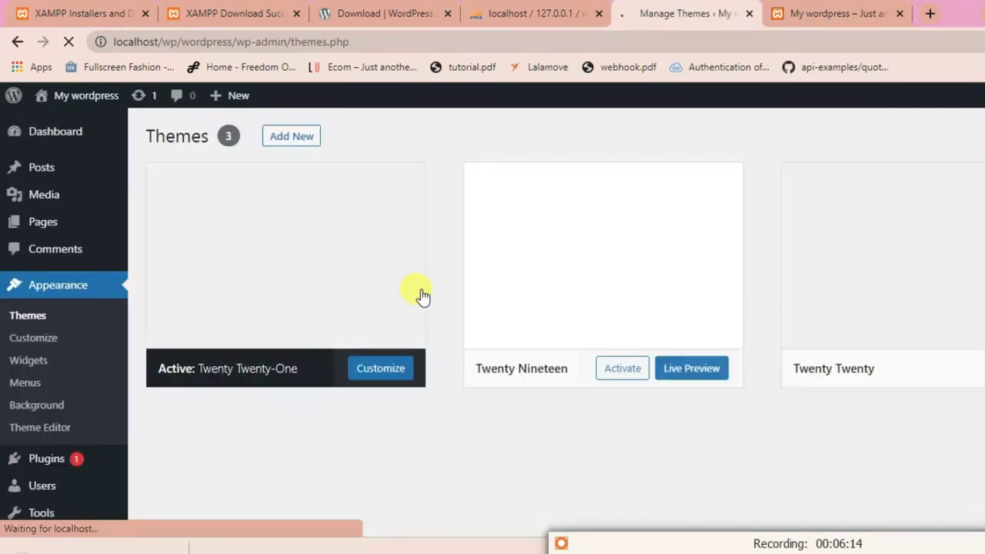
scroll(257, 282, down, 2)
scroll(277, 263, up, 2)
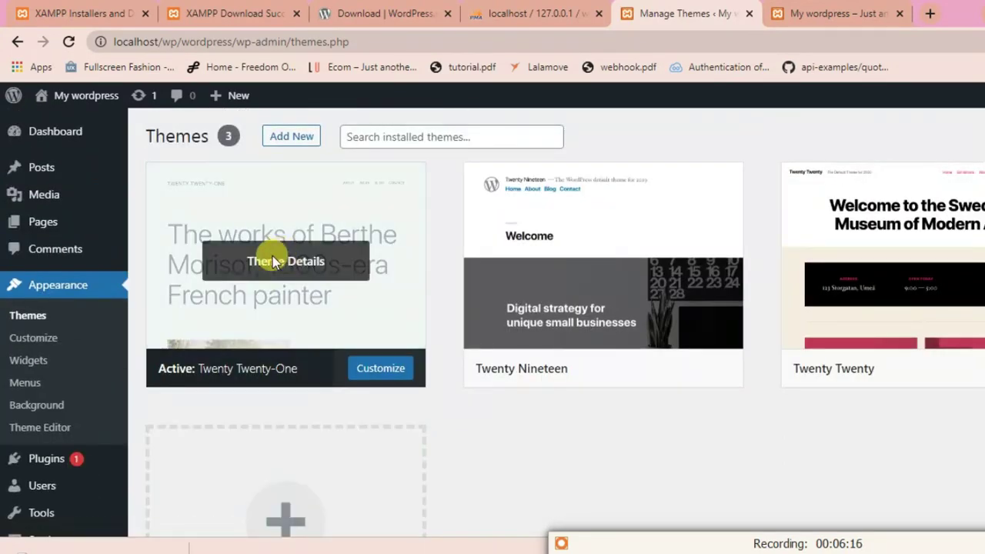
click(266, 266)
scroll(728, 362, down, 3)
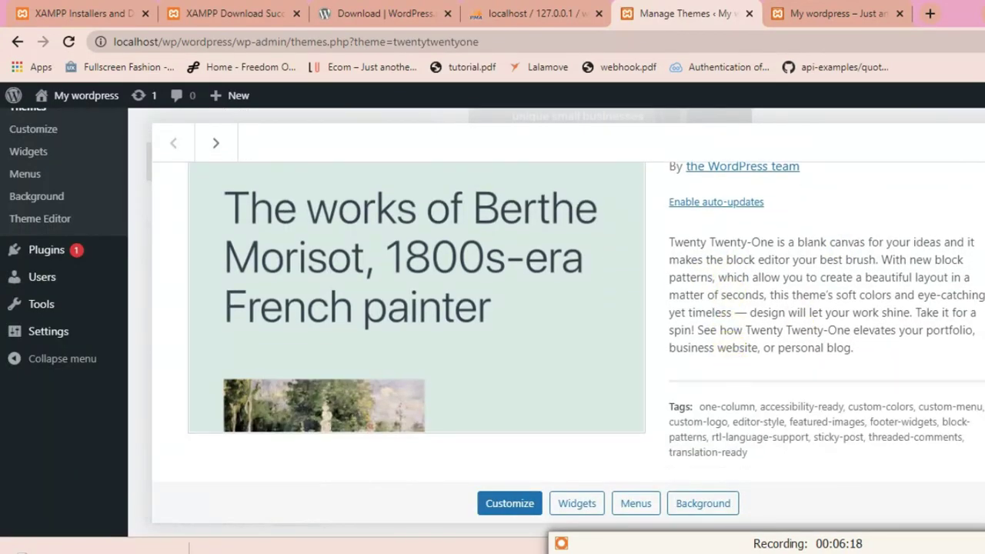
key(Escape)
- View the Hello world! front page again, close the extra tab, and return to phpMyAdmin's worddb page
mouse_move(27, 468)
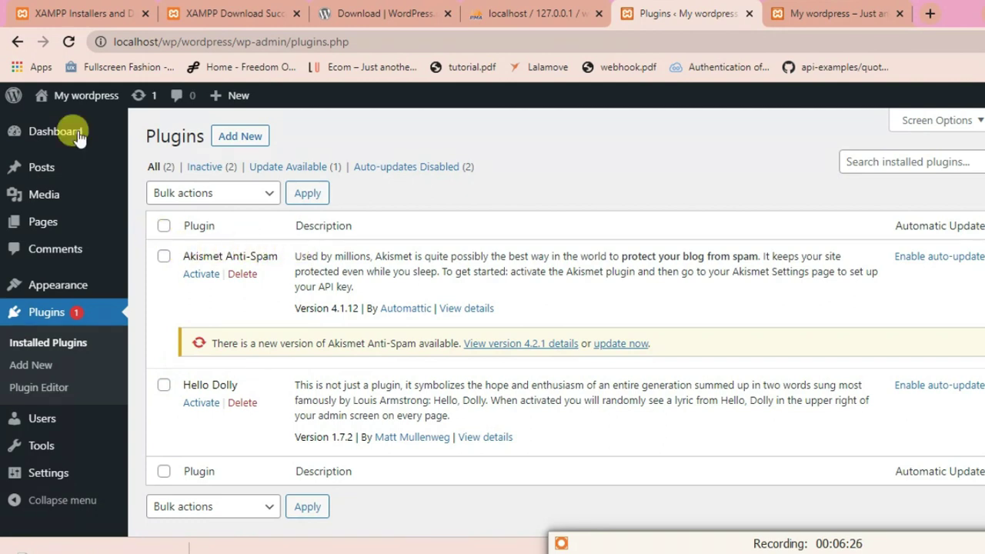
mouse_move(63, 95)
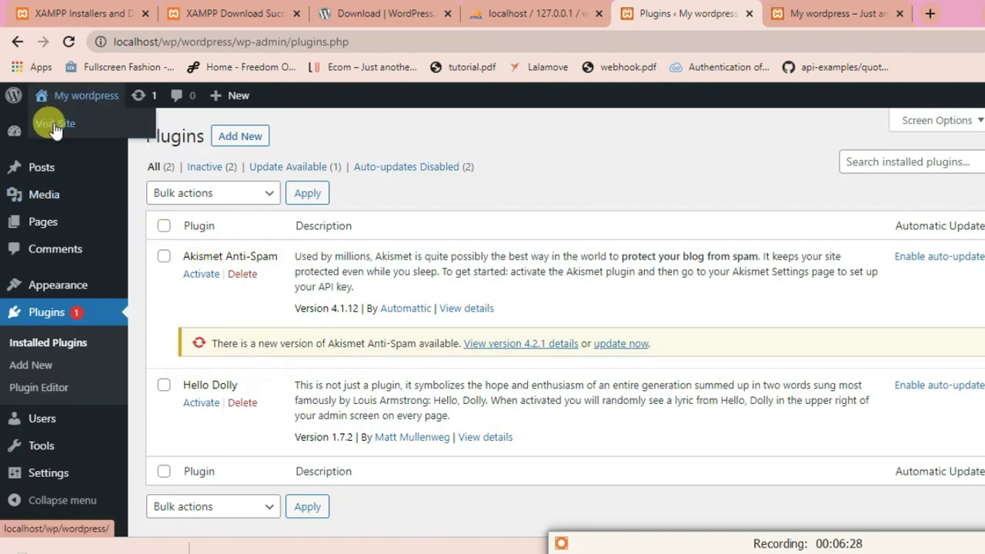
middle_click(54, 125)
click(818, 8)
click(746, 7)
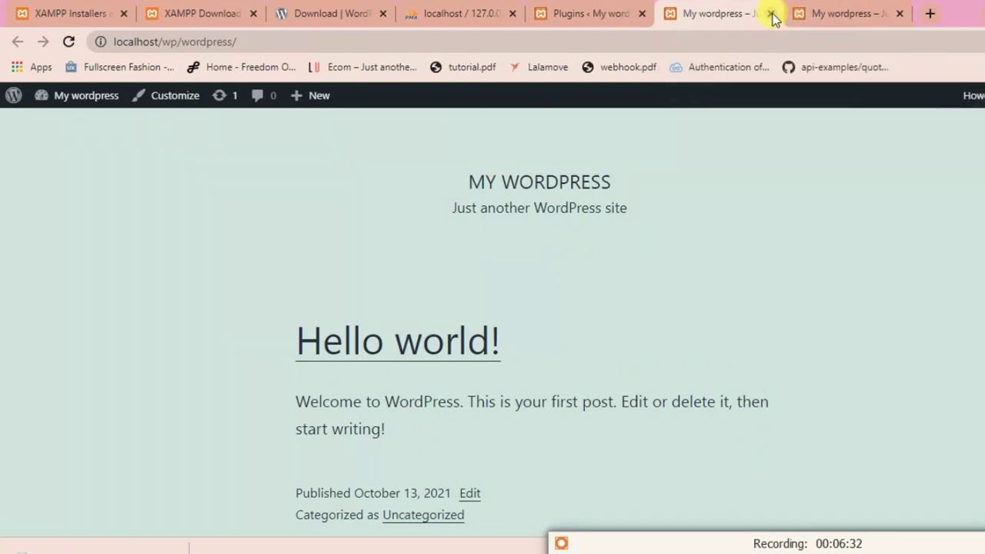
click(771, 15)
click(504, 9)
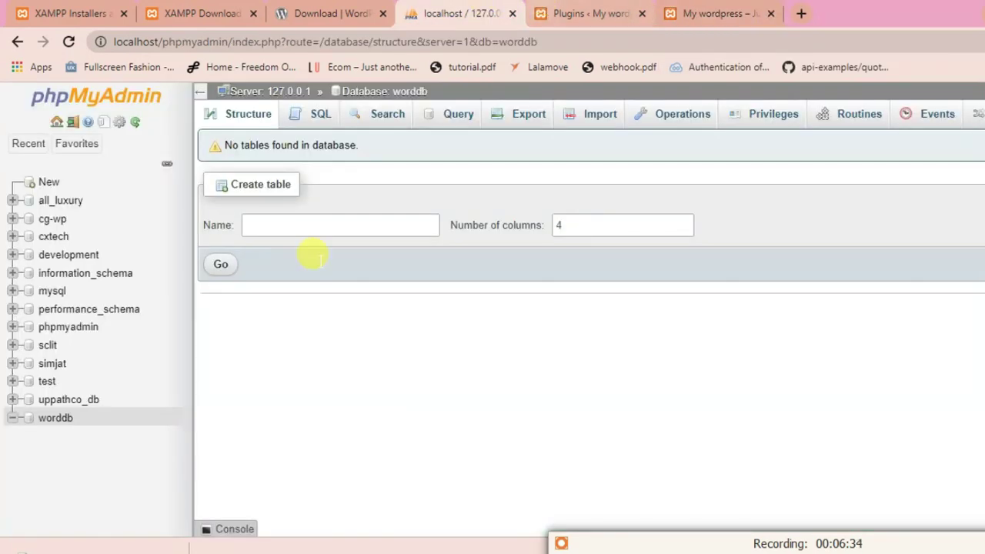
- List the twelve new wp_ tables in worddb and browse the 142-row wp_options table
click(58, 419)
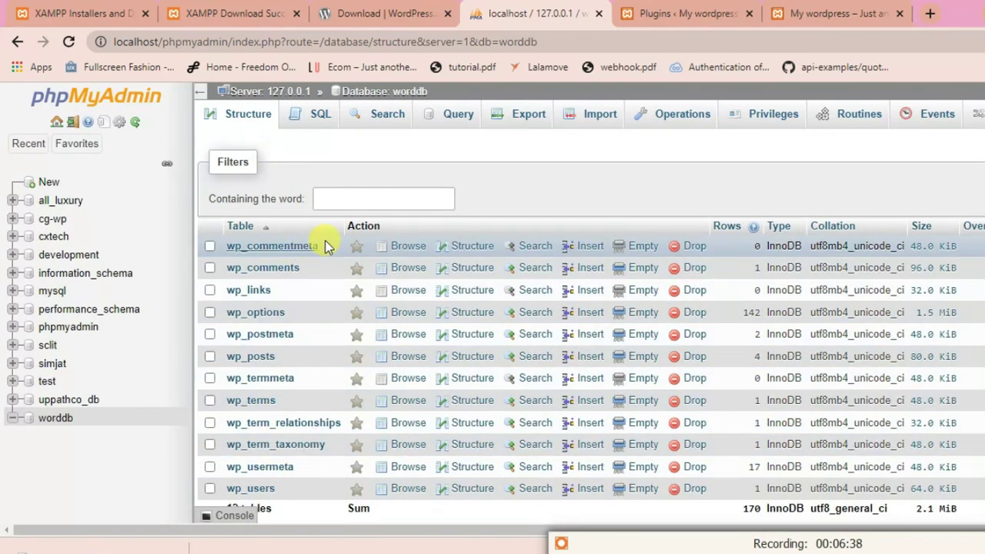
scroll(324, 246, down, 2)
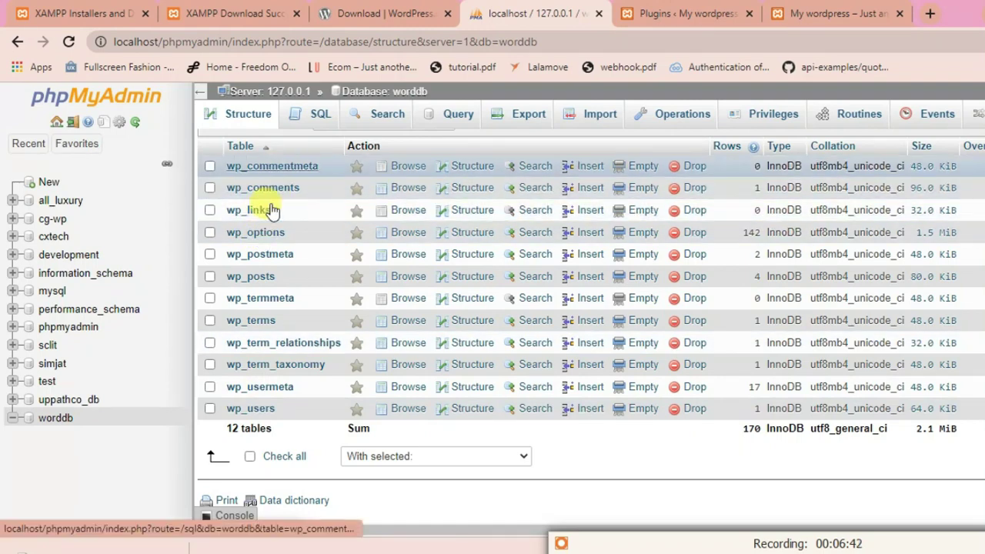
scroll(312, 412, up, 2)
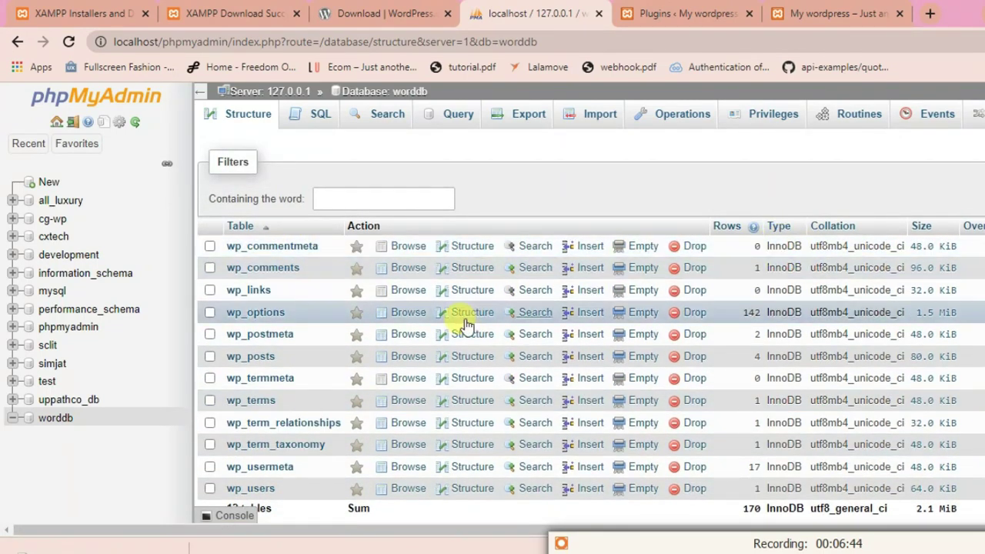
click(239, 312)
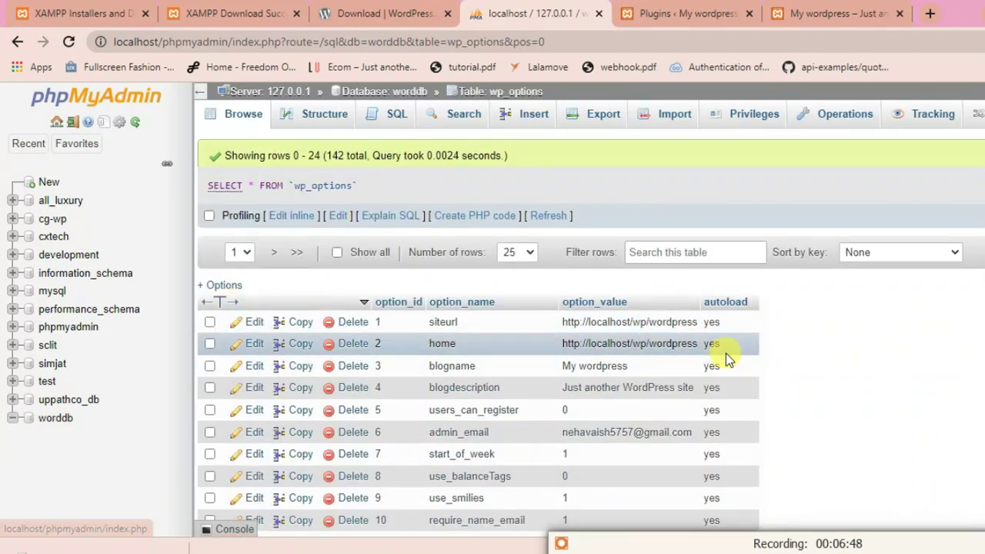
scroll(726, 353, down, 2)
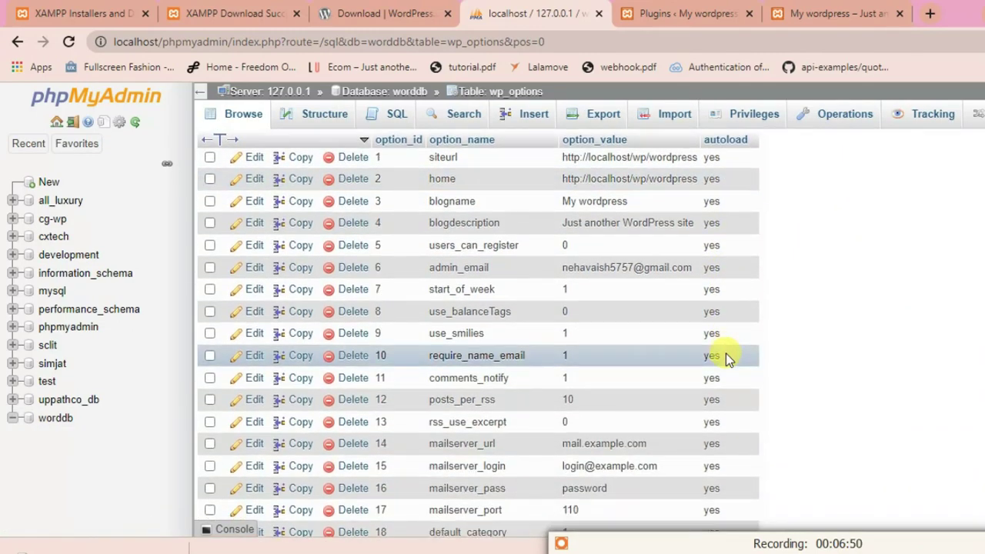
scroll(726, 353, down, 3)
scroll(726, 353, up, 5)
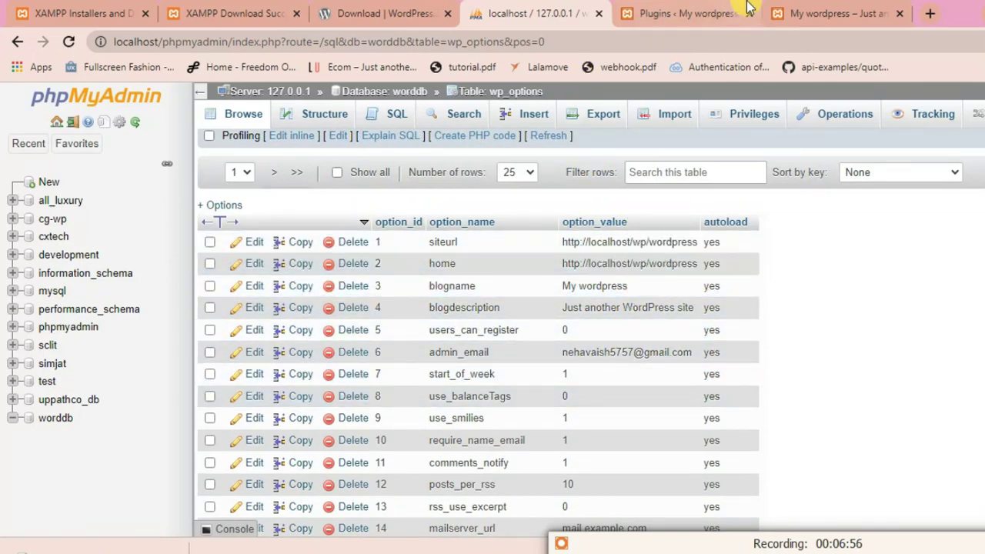
- Return to the WordPress Plugins page listing Akismet Anti-Spam and Hello Dolly
click(687, 11)
click(572, 6)
click(678, 11)
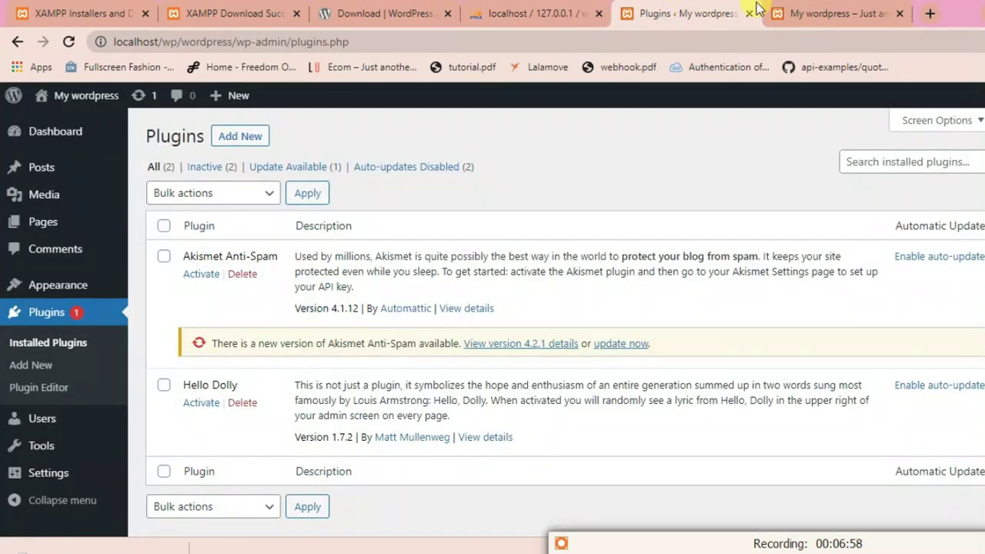
- From Appearance > Themes, go to Add New to browse popular themes
click(27, 289)
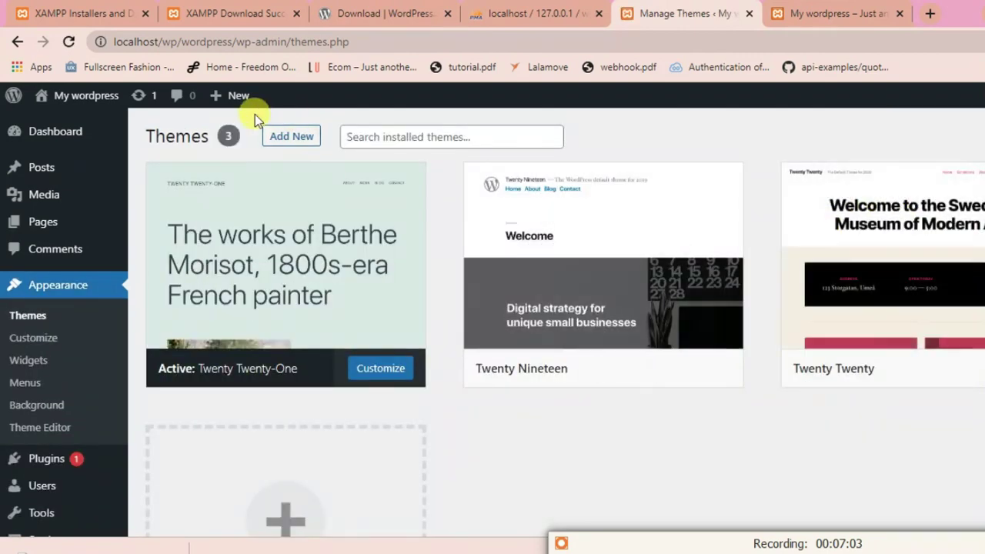
click(281, 136)
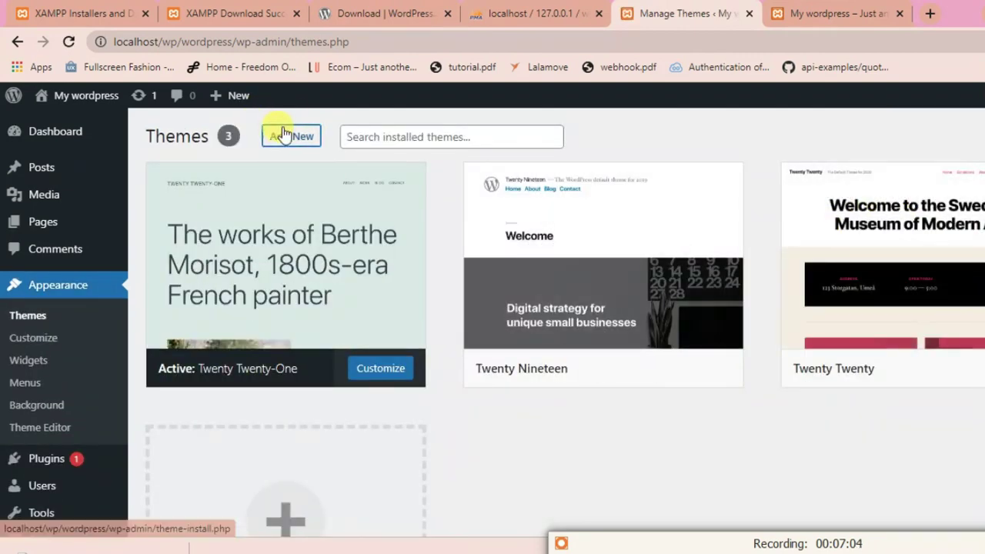